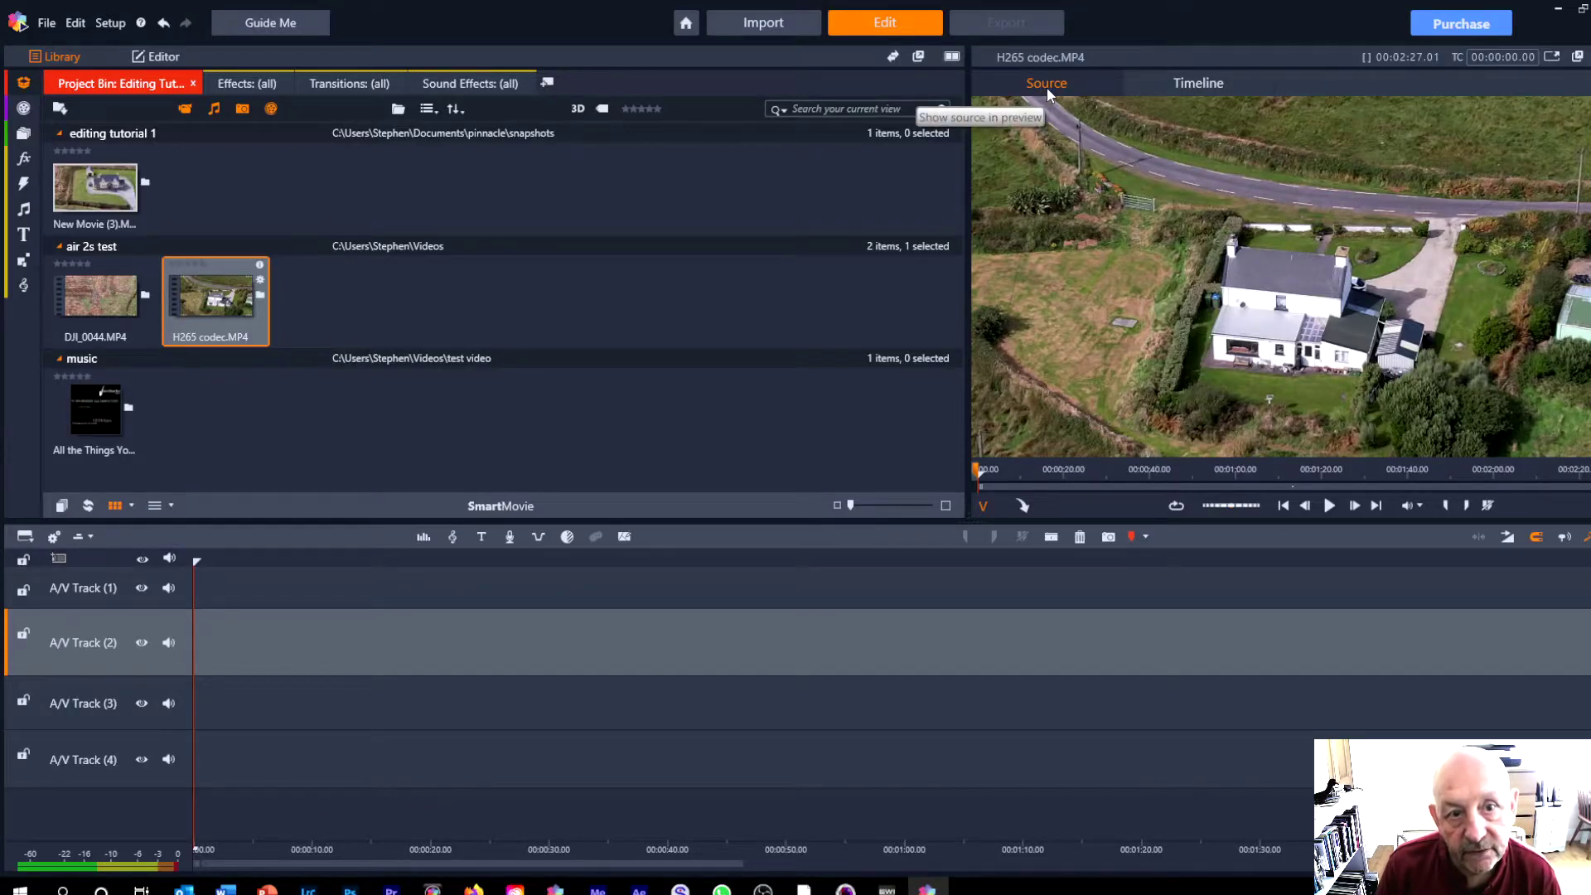
Check the movie timeline in the player, then return to previewing the H265 codec.MP4 source clip
click(1187, 91)
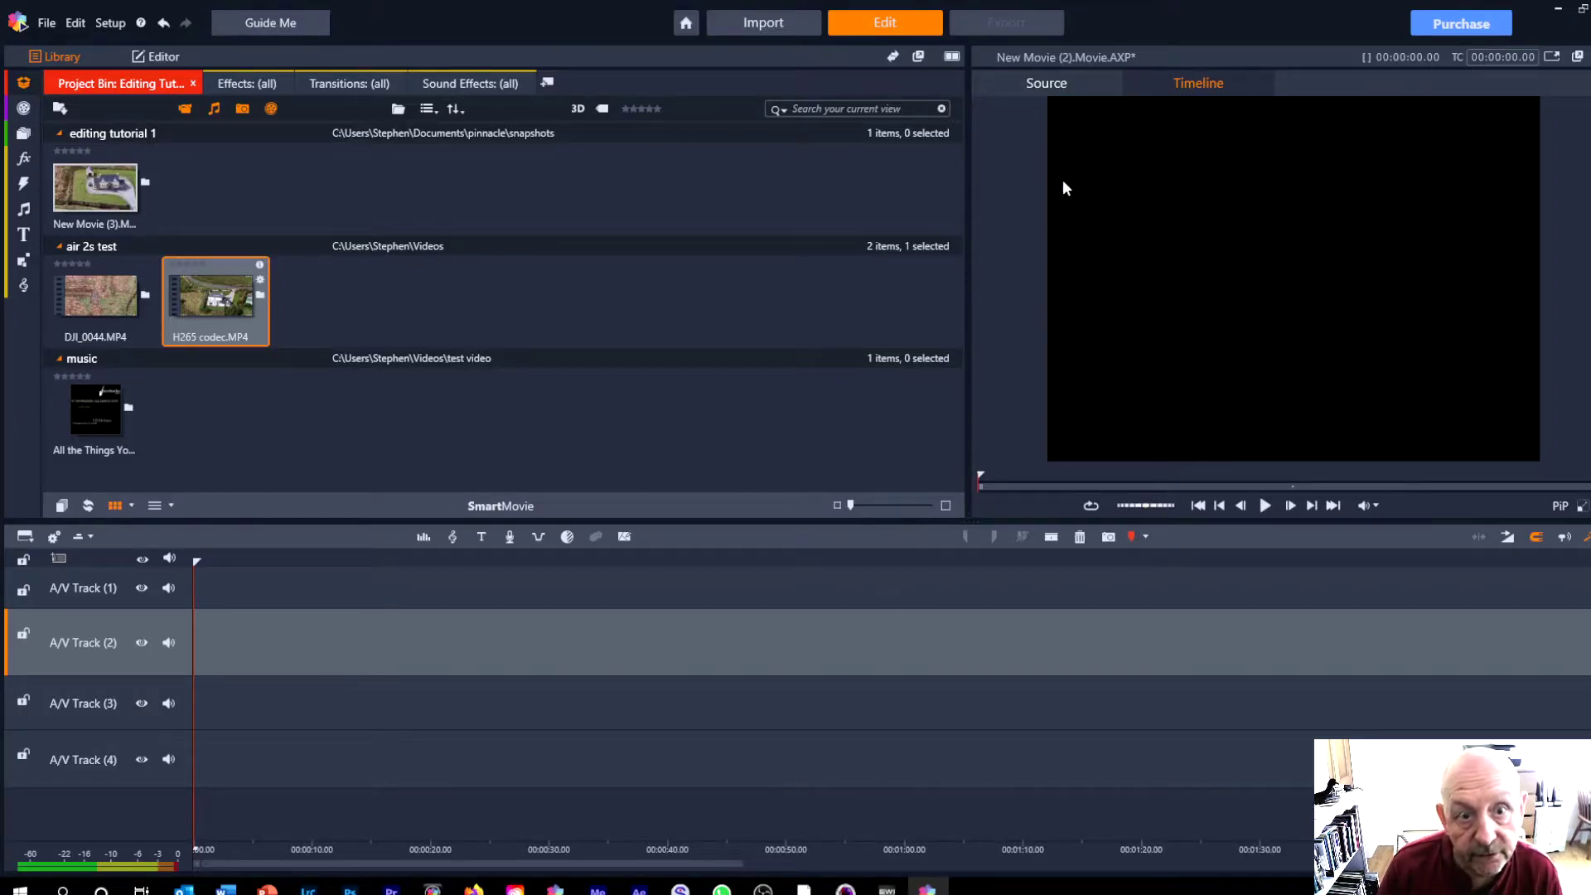
click(1044, 81)
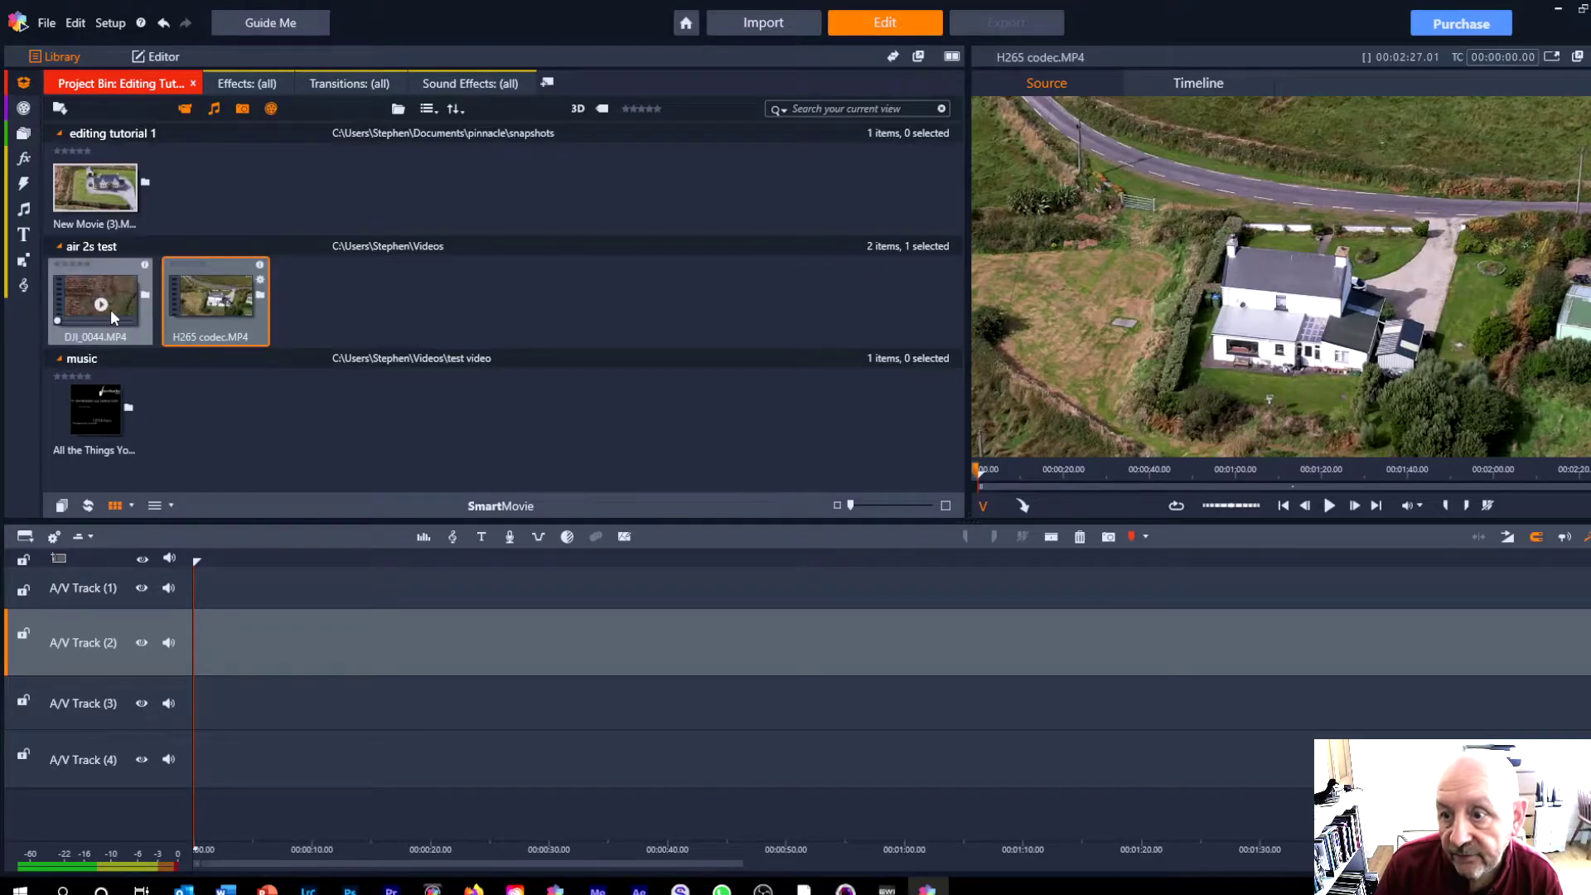
Preview DJI_0044.MP4, then reselect H265 codec.MP4 and bring up its collection options
click(116, 278)
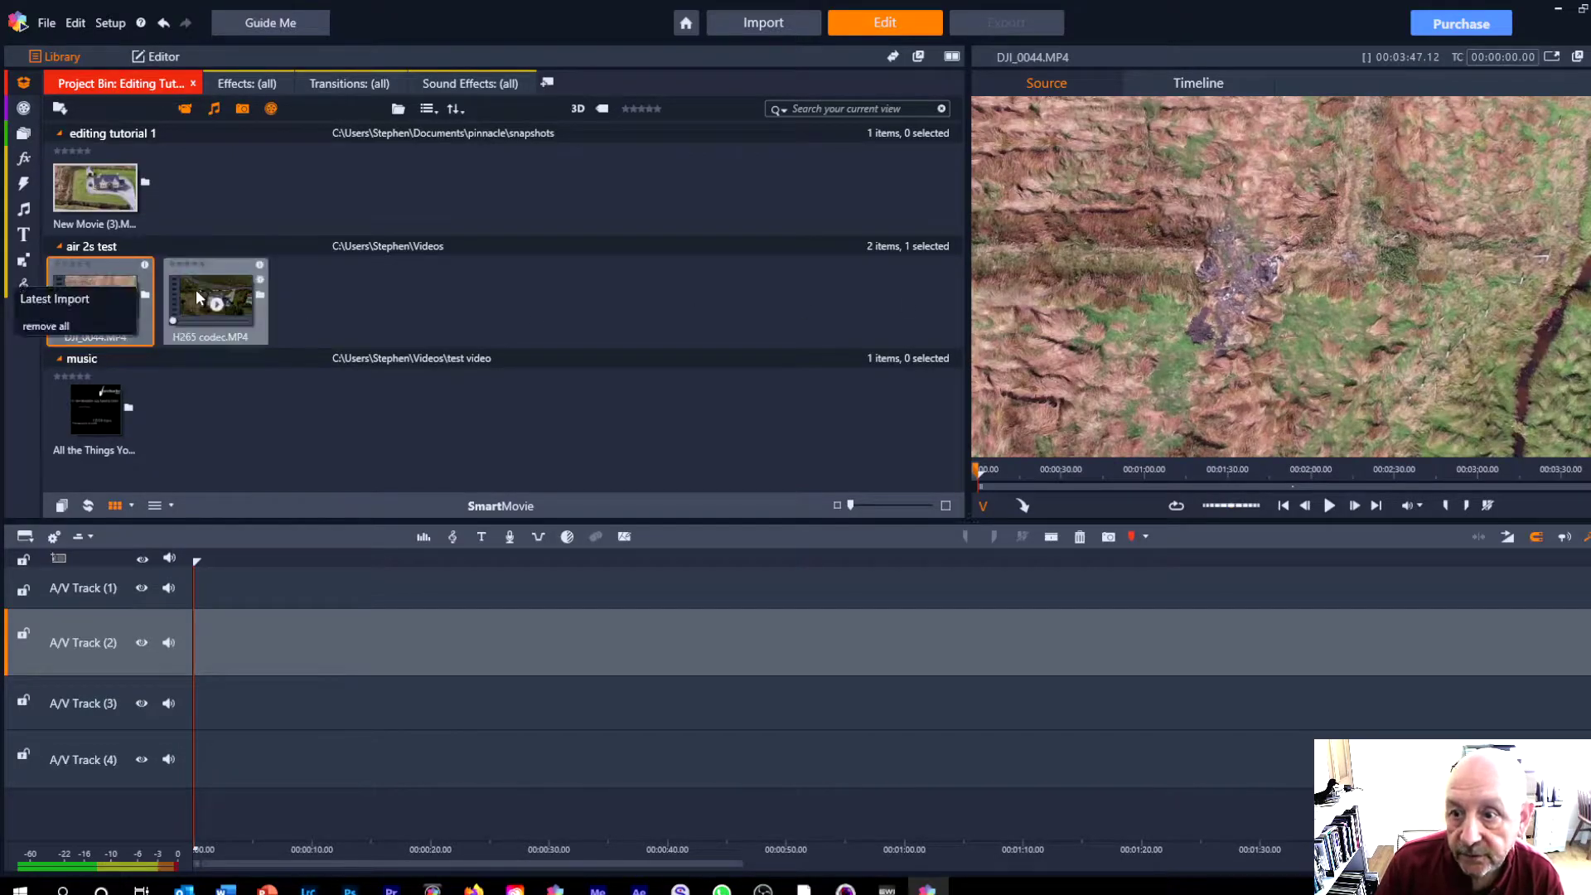
click(222, 281)
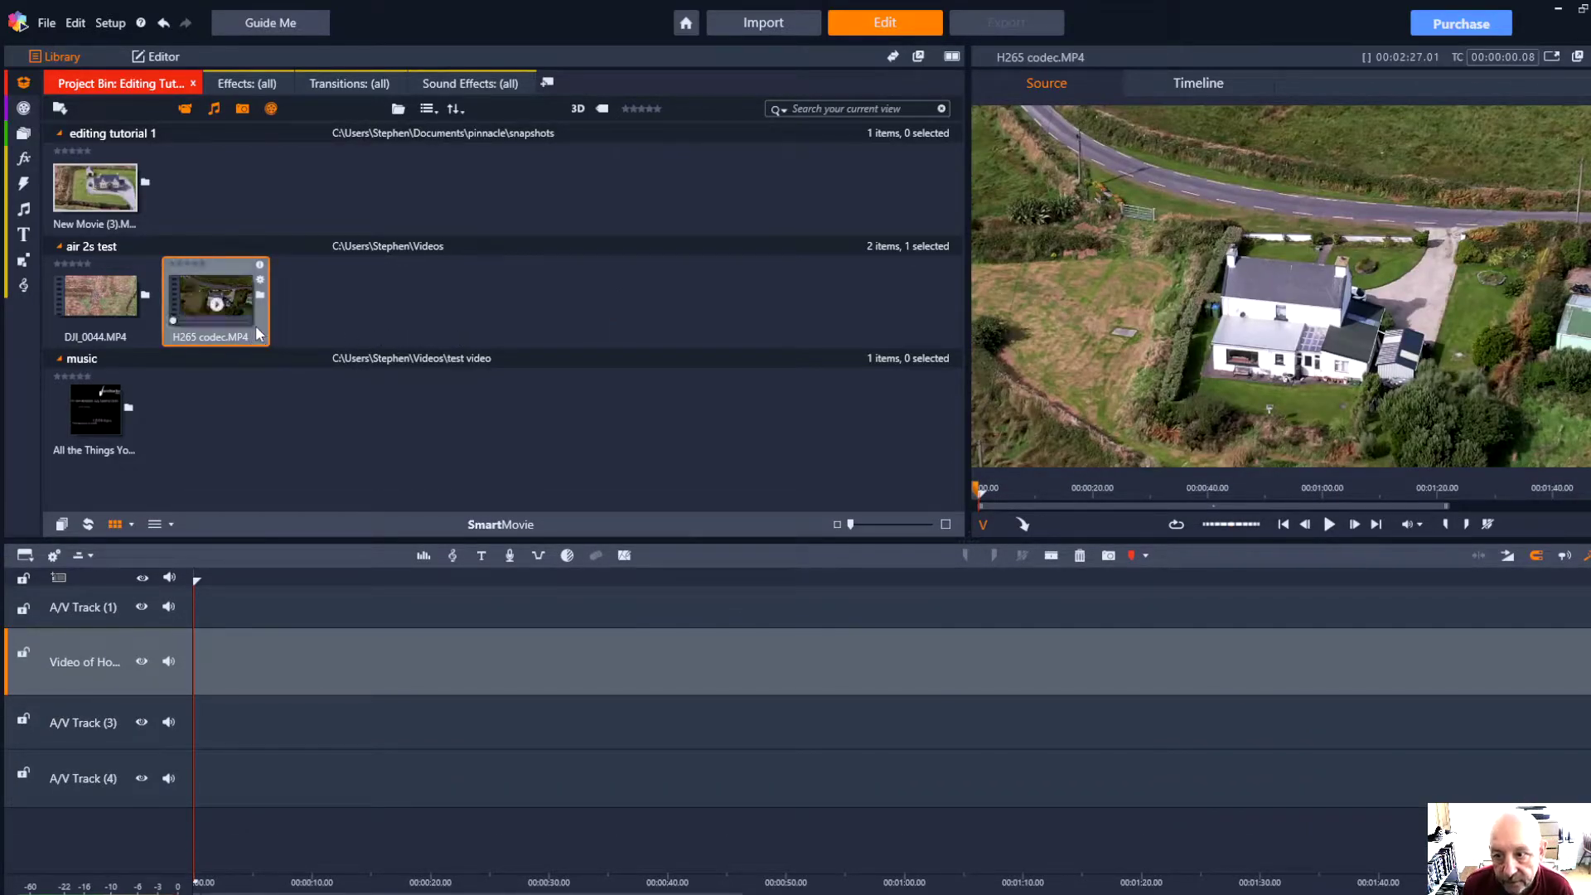
click(260, 295)
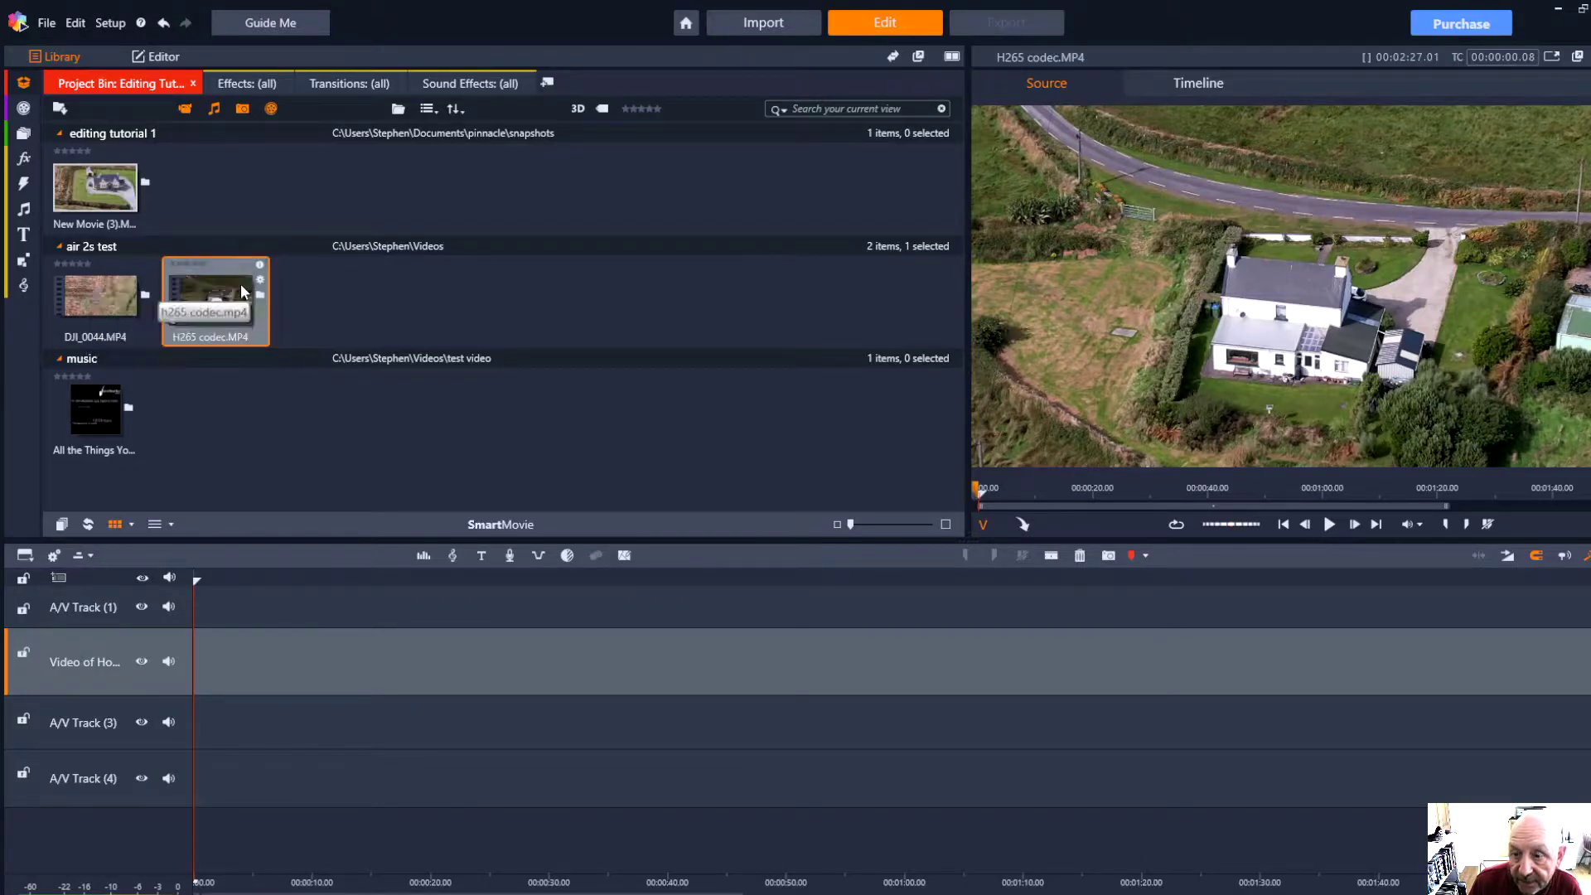
Run Detect scenes on H265 codec.MP4 from its right-click menu
right_click(242, 290)
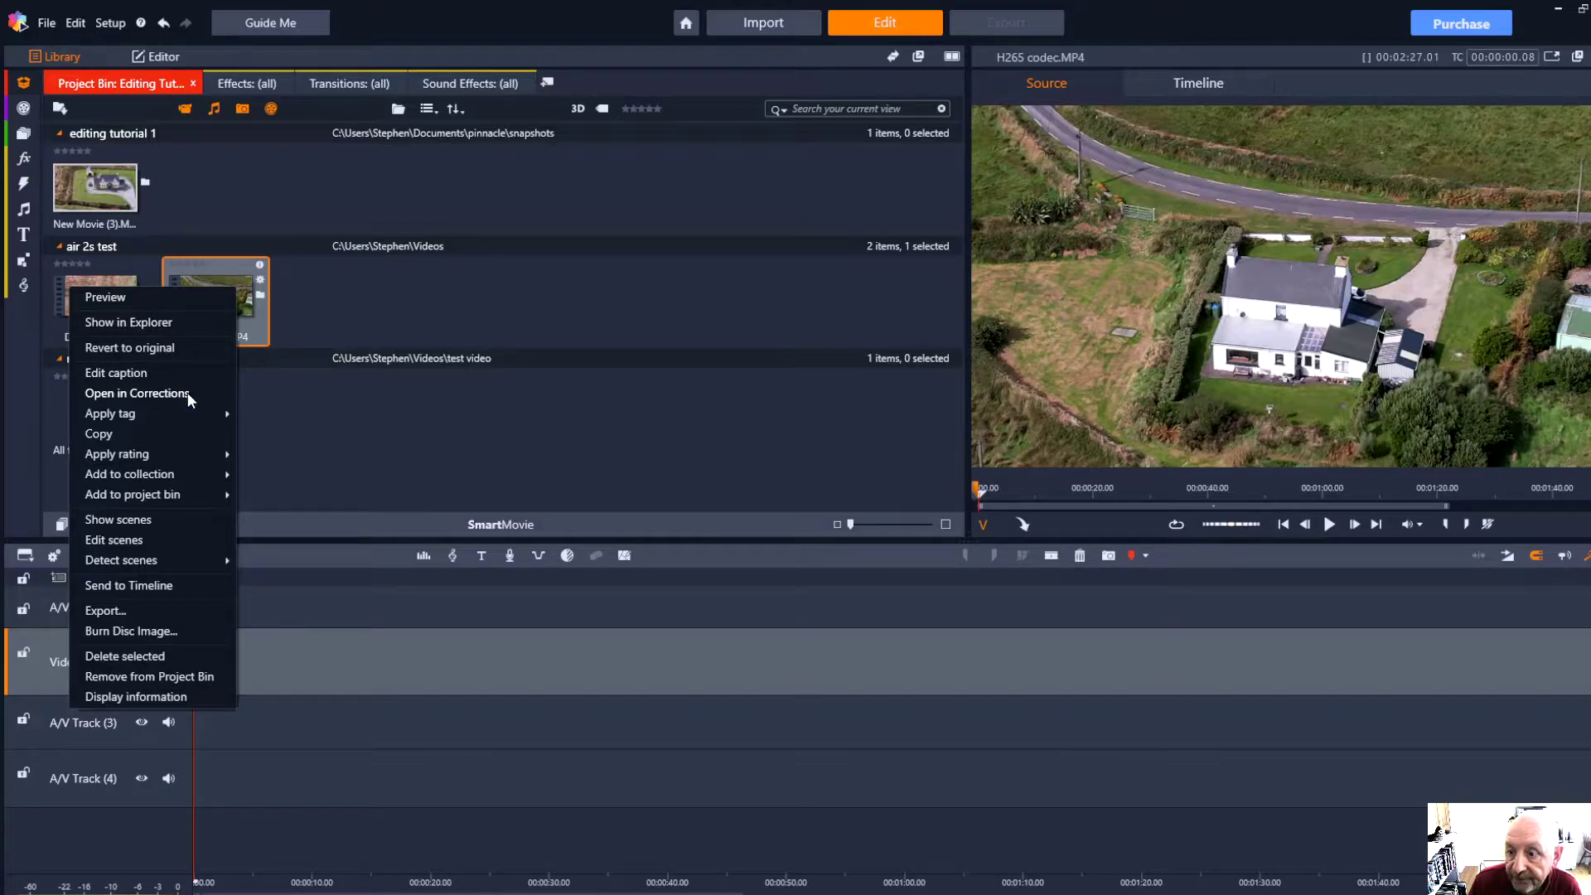
mouse_move(181, 562)
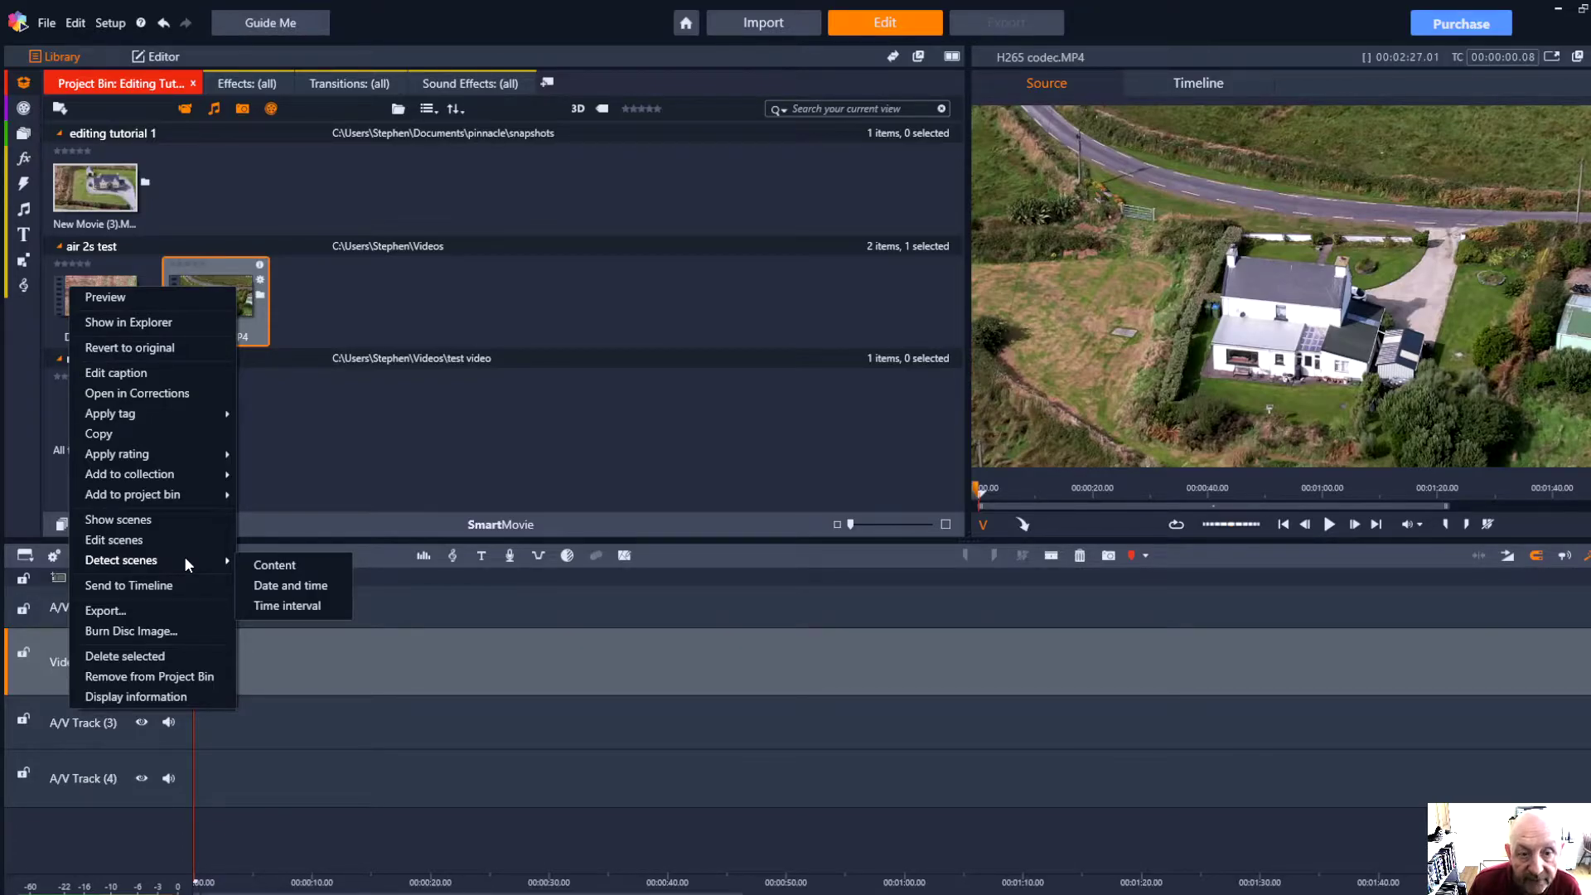
click(229, 520)
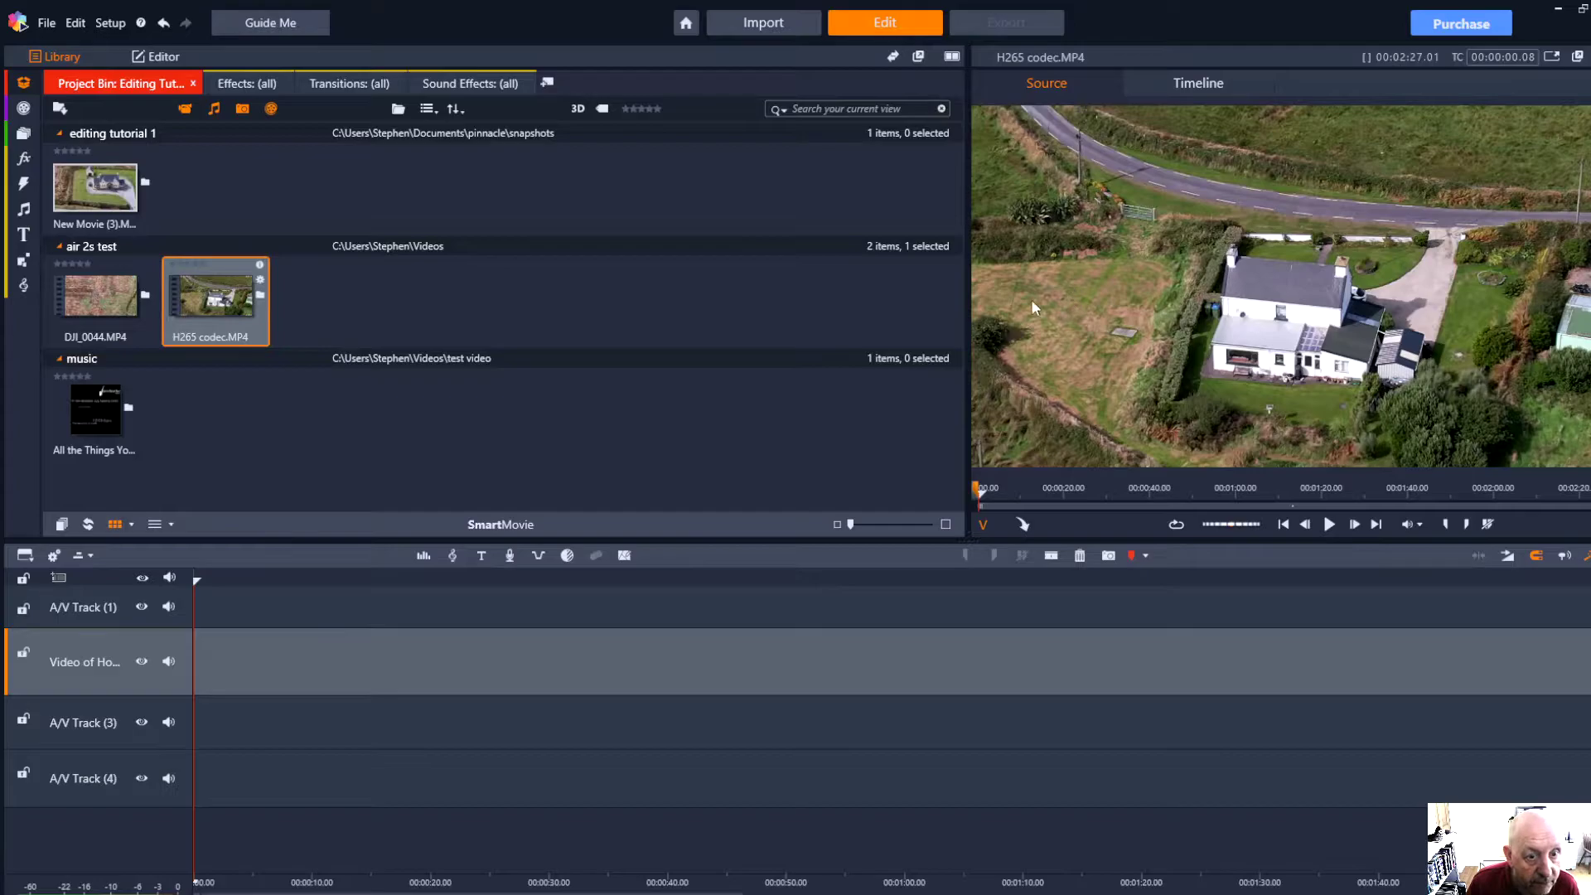
Send the pending render to the background and play H265 codec.MP4 in the source preview
click(217, 305)
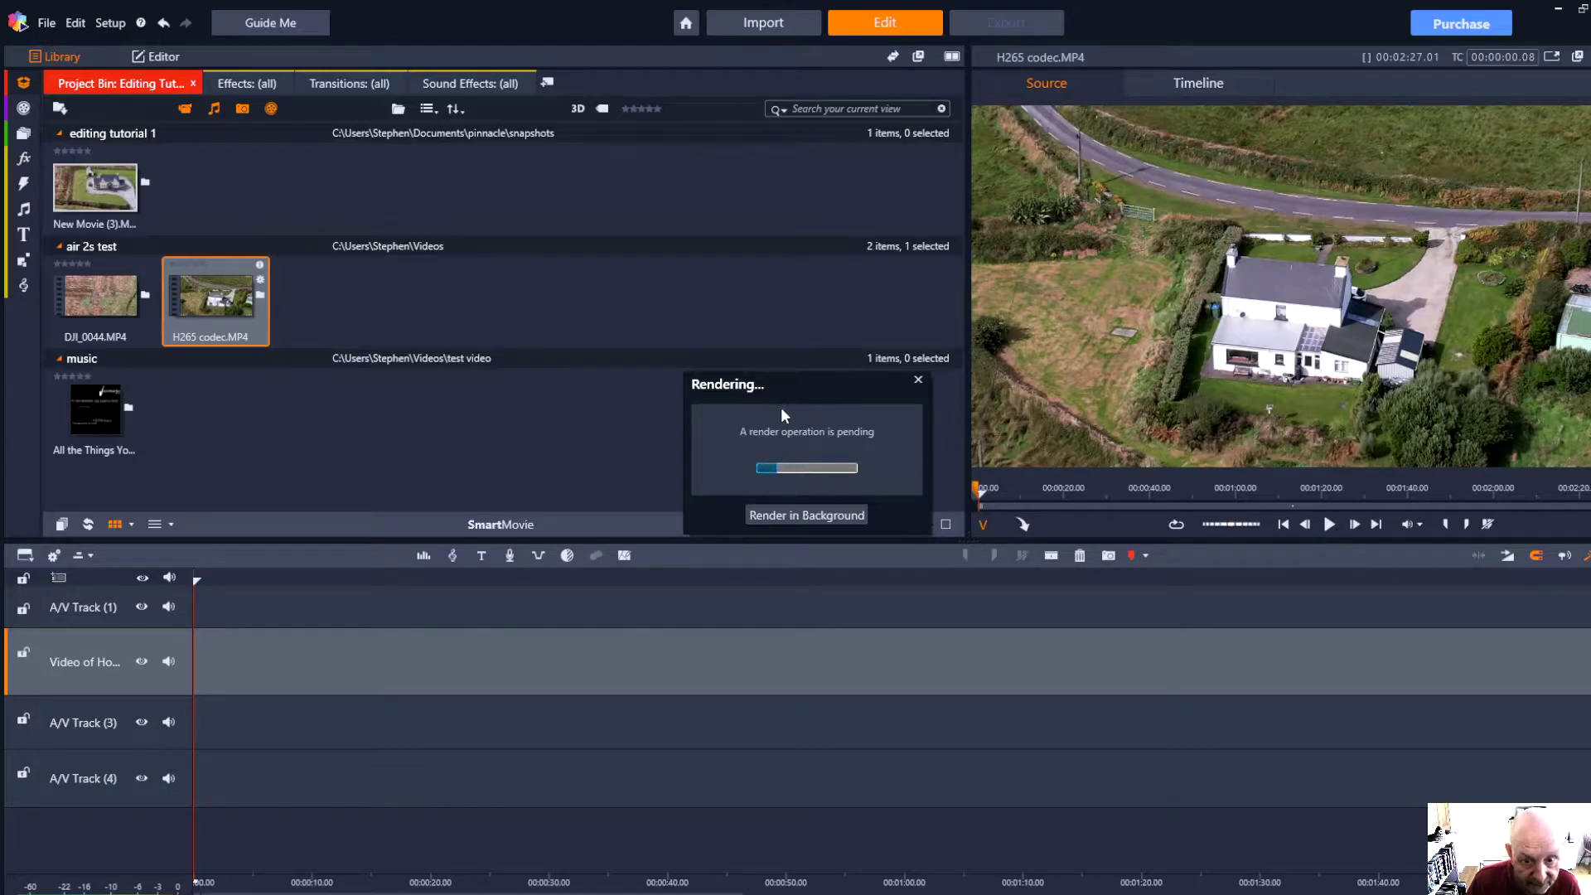
click(844, 520)
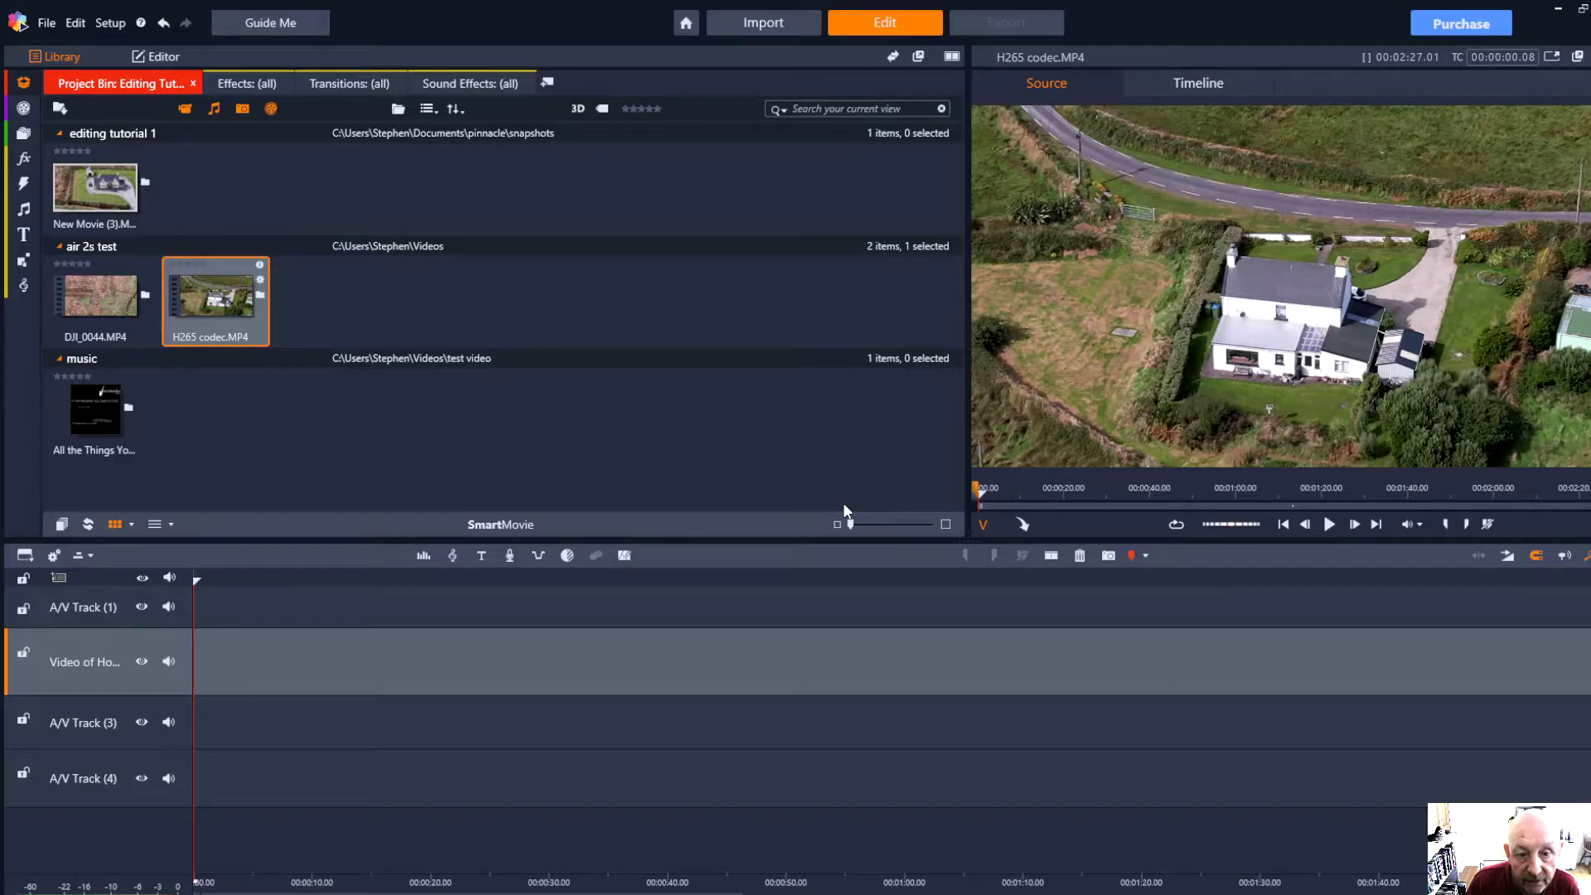
key(space)
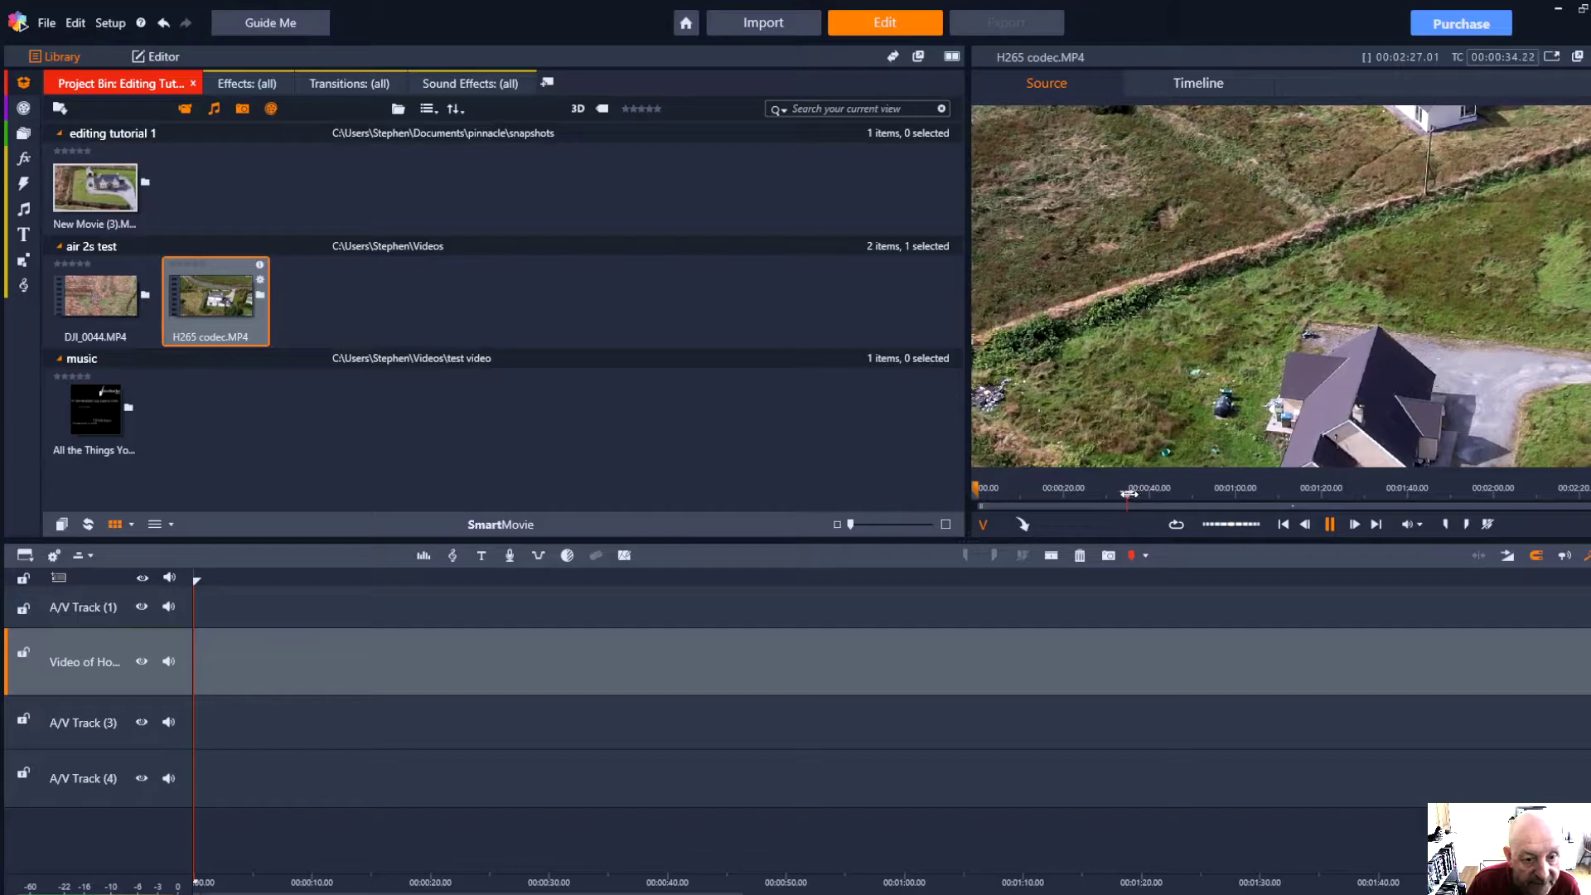
Scrub the H265 clip until it pauses at 00:01:08.04 over the ploughed field
drag(1128, 494, 1301, 497)
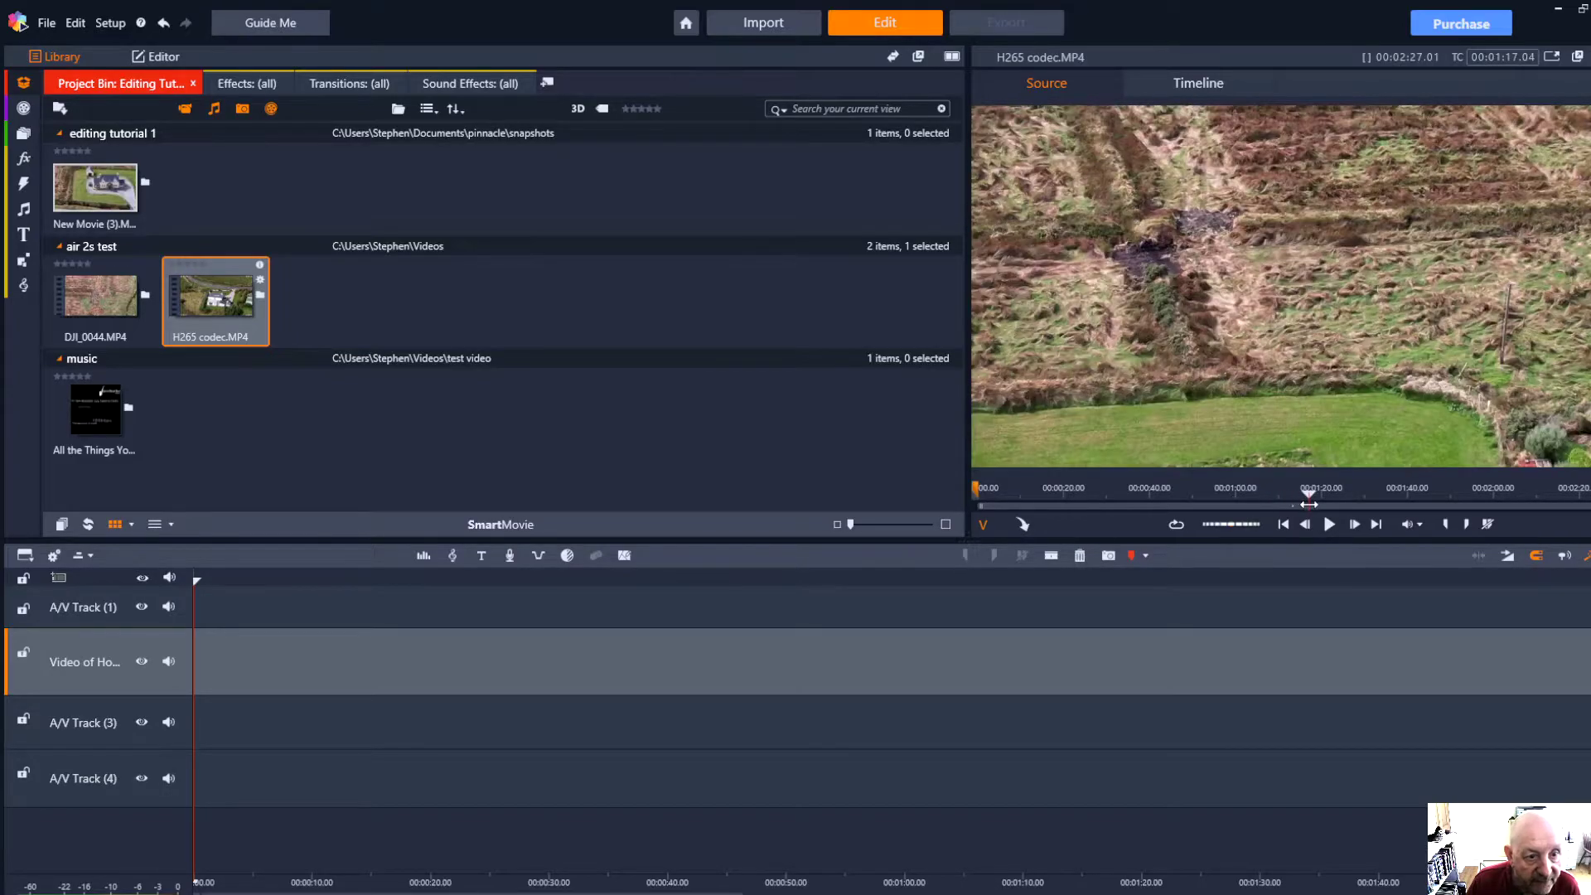
key(space)
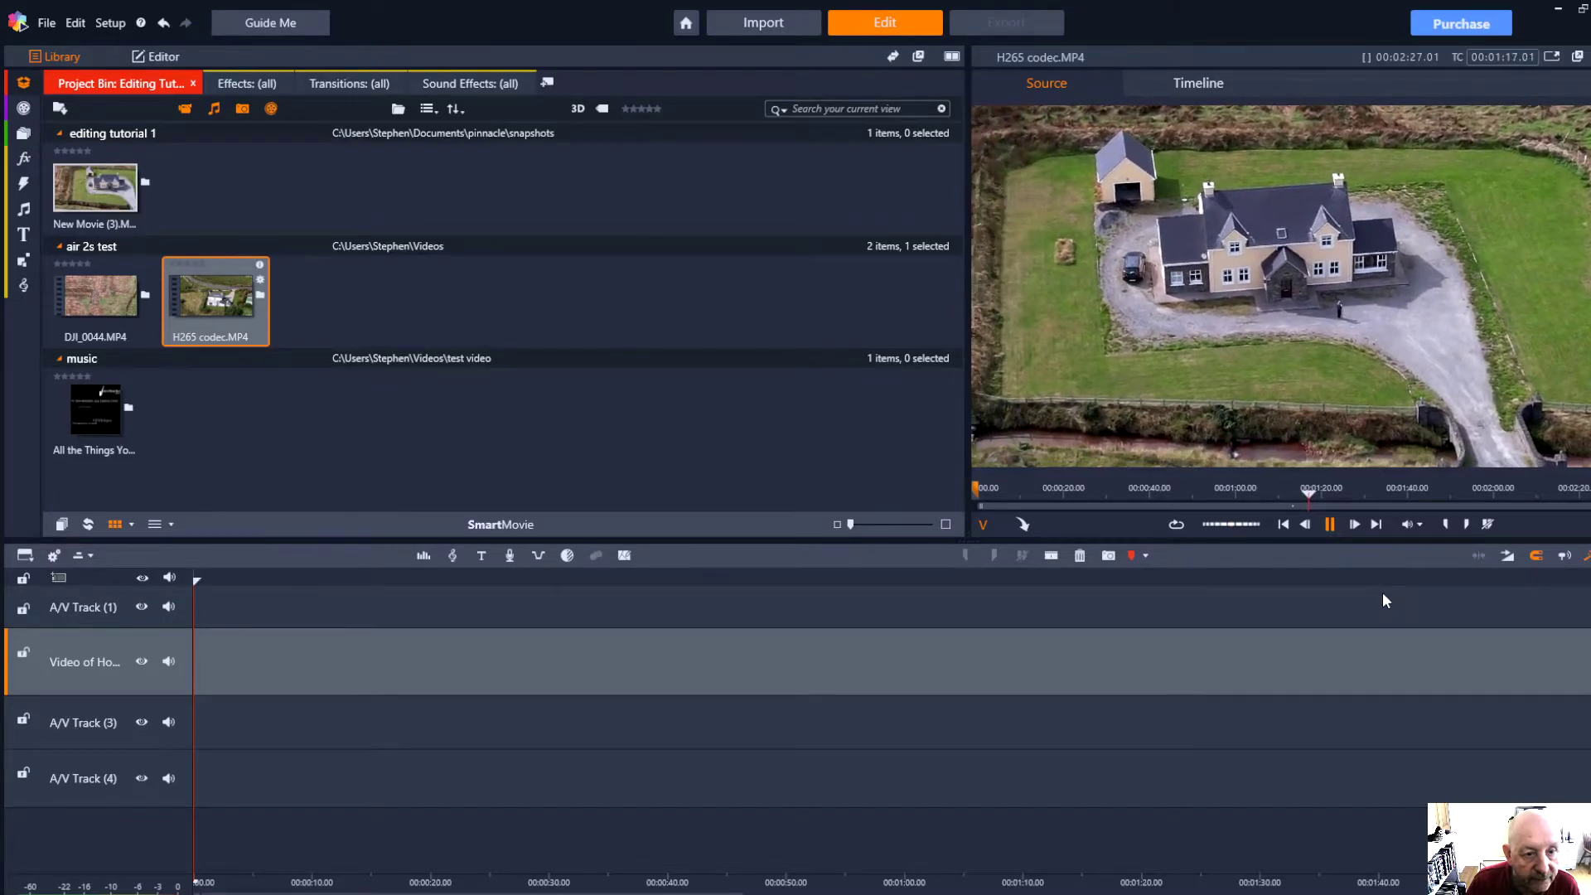
click(1326, 497)
drag(1325, 497, 1270, 494)
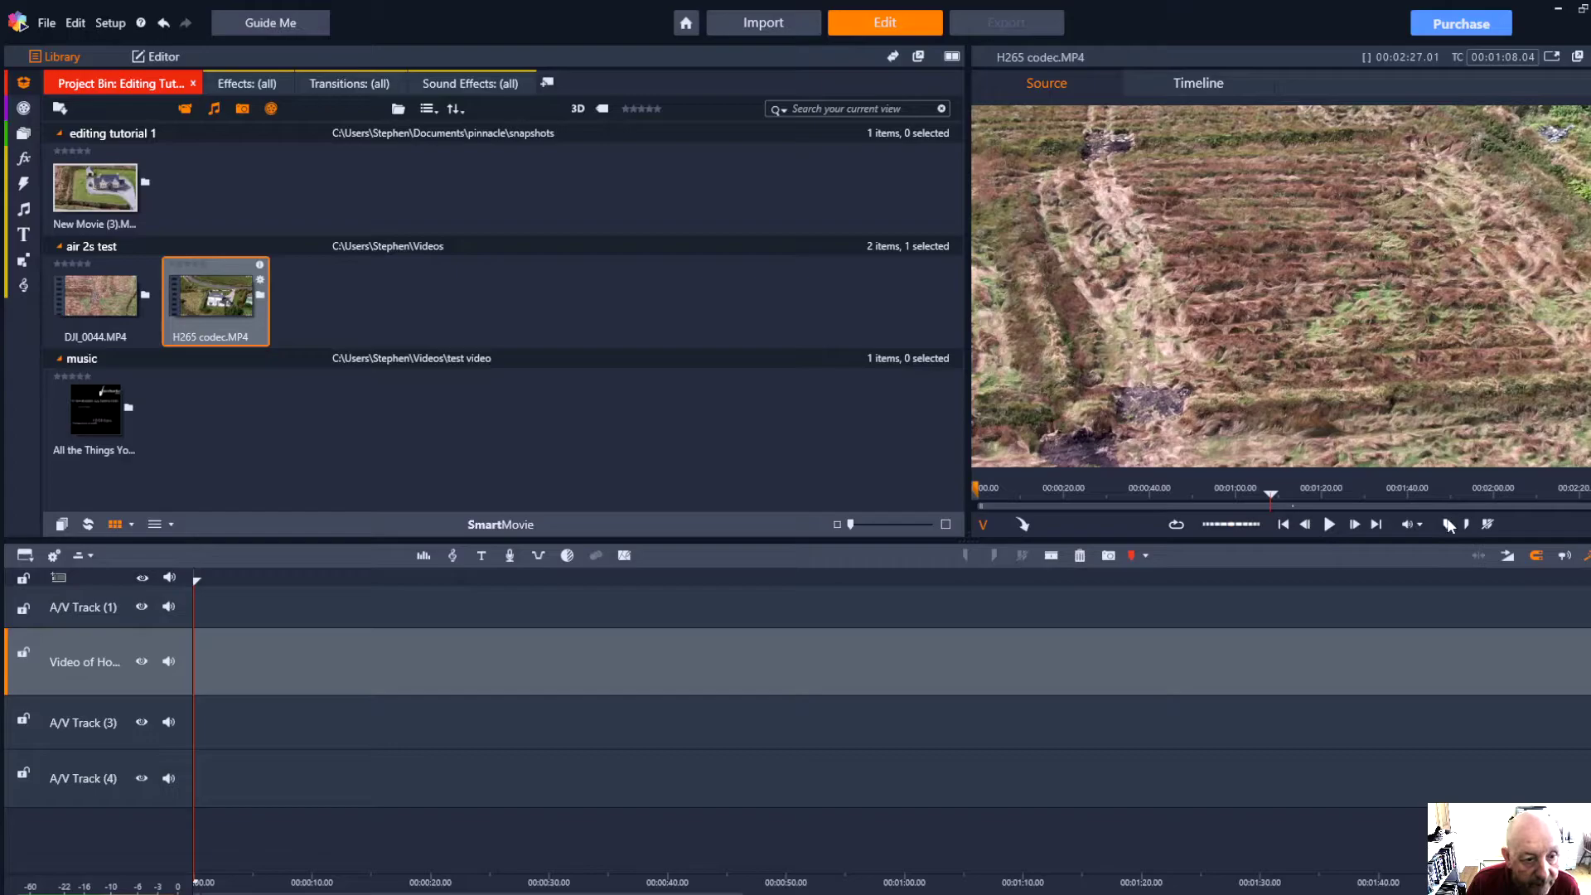
Mark the H265 clip's in point at 1:08 and scrub ahead toward the 1:57 out point
click(1446, 524)
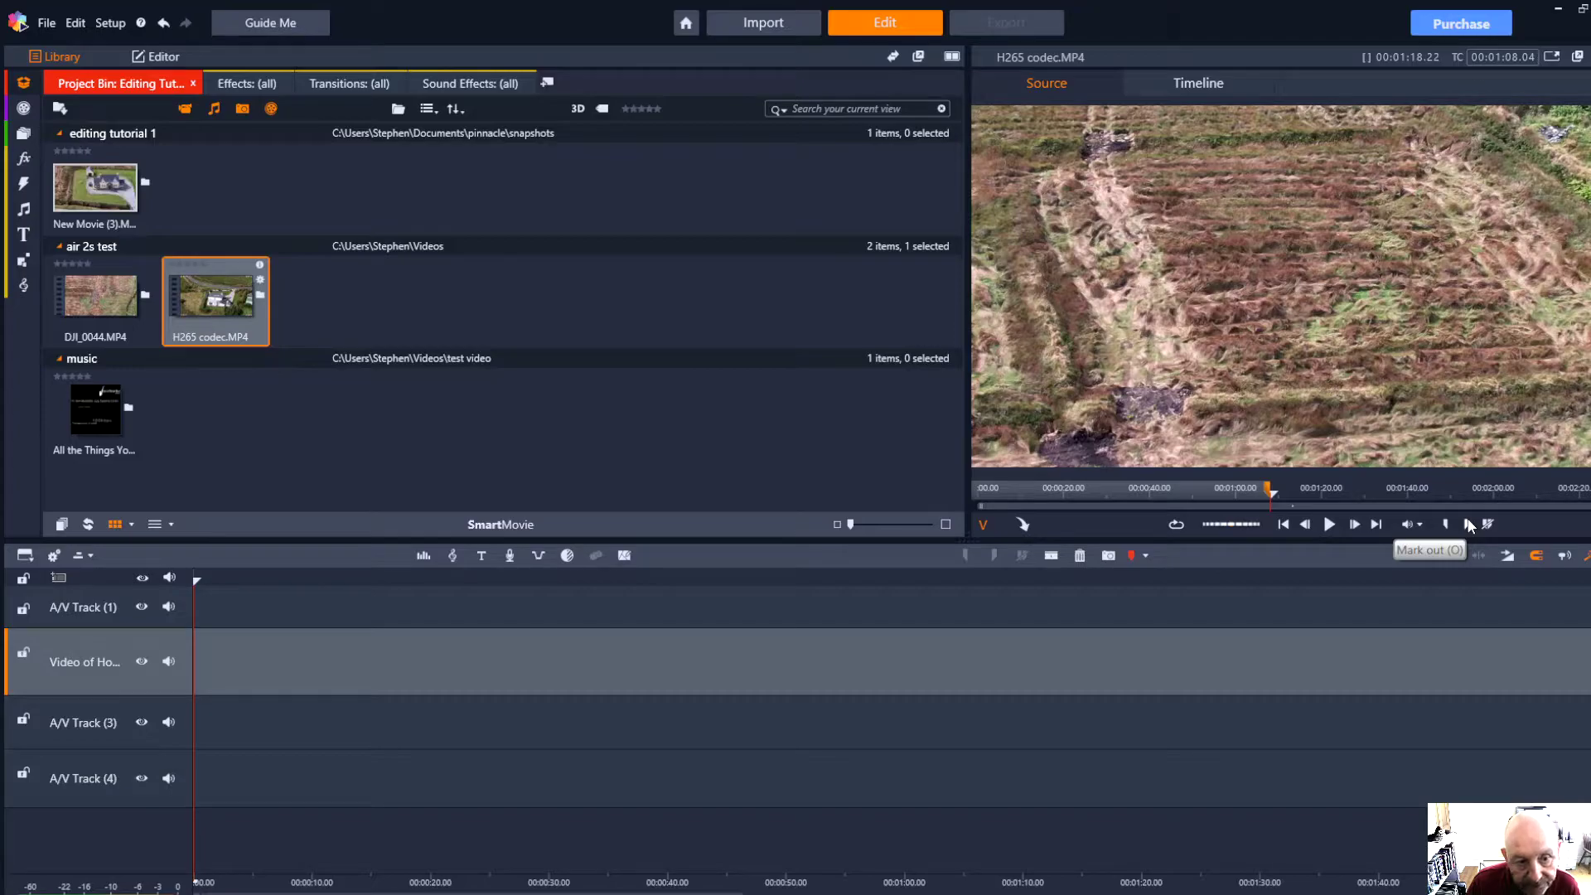
click(1327, 526)
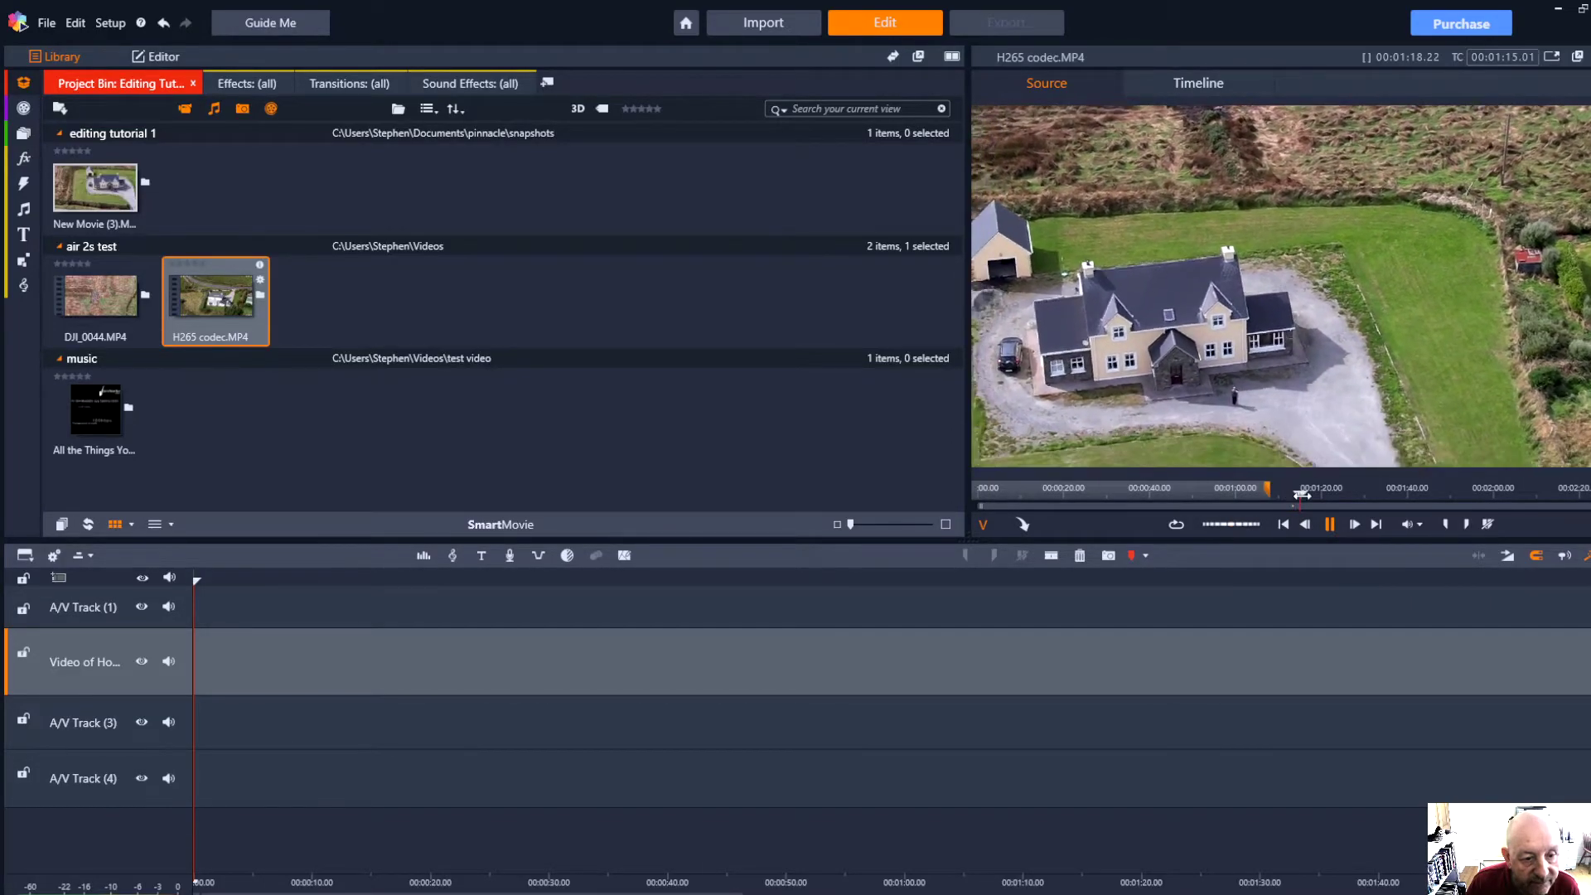
drag(1302, 494, 1481, 495)
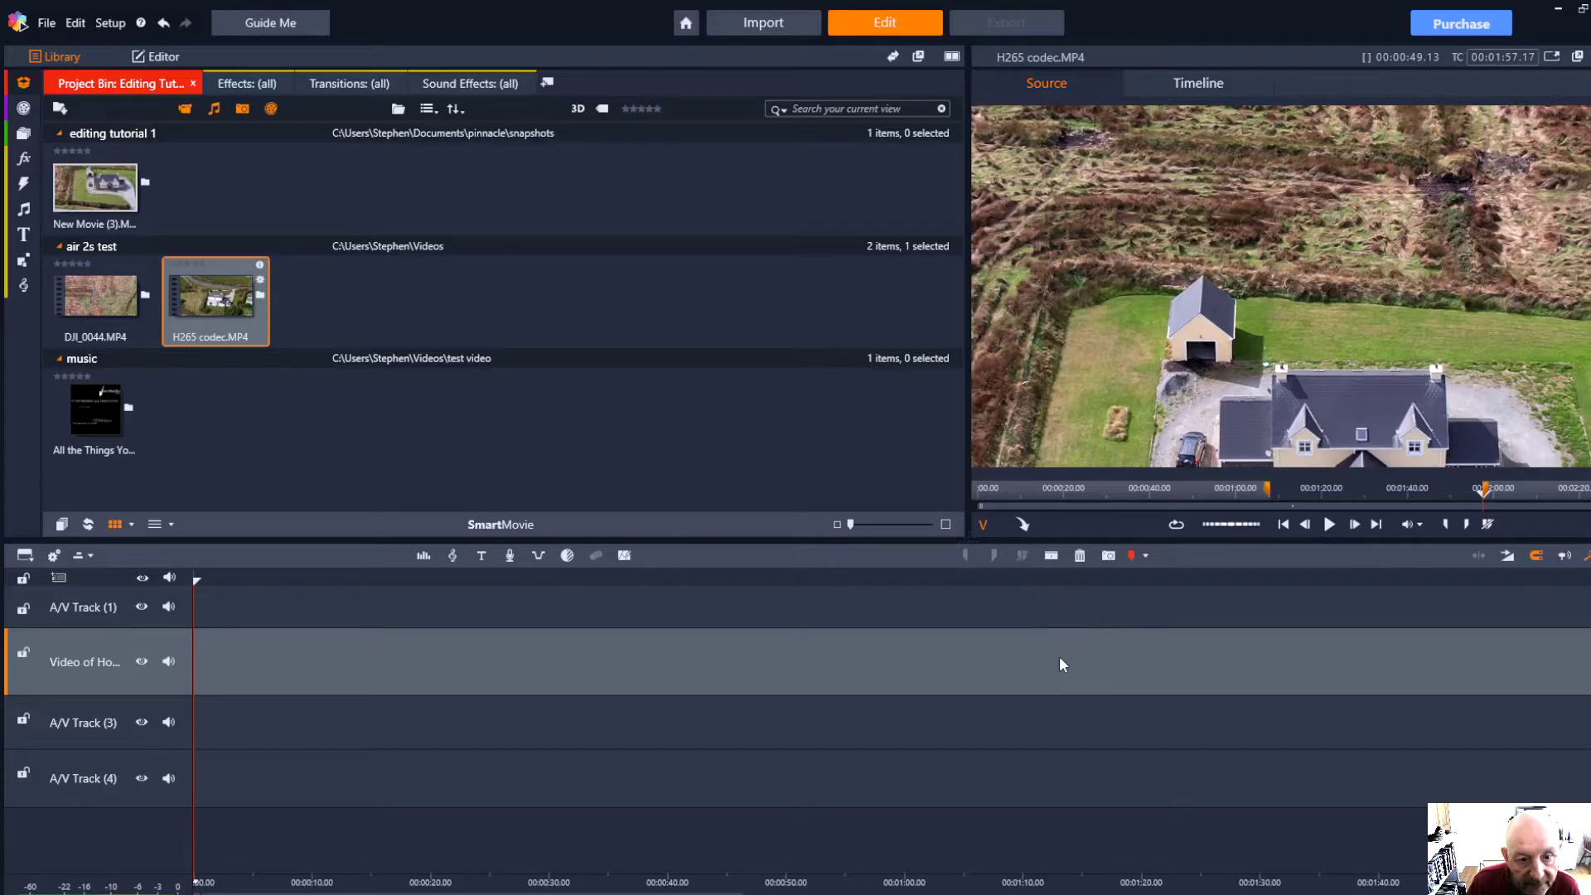
Send the trimmed H265 clip to A/V Track 2, toggling A/V Track 1's lock on and off
click(1024, 525)
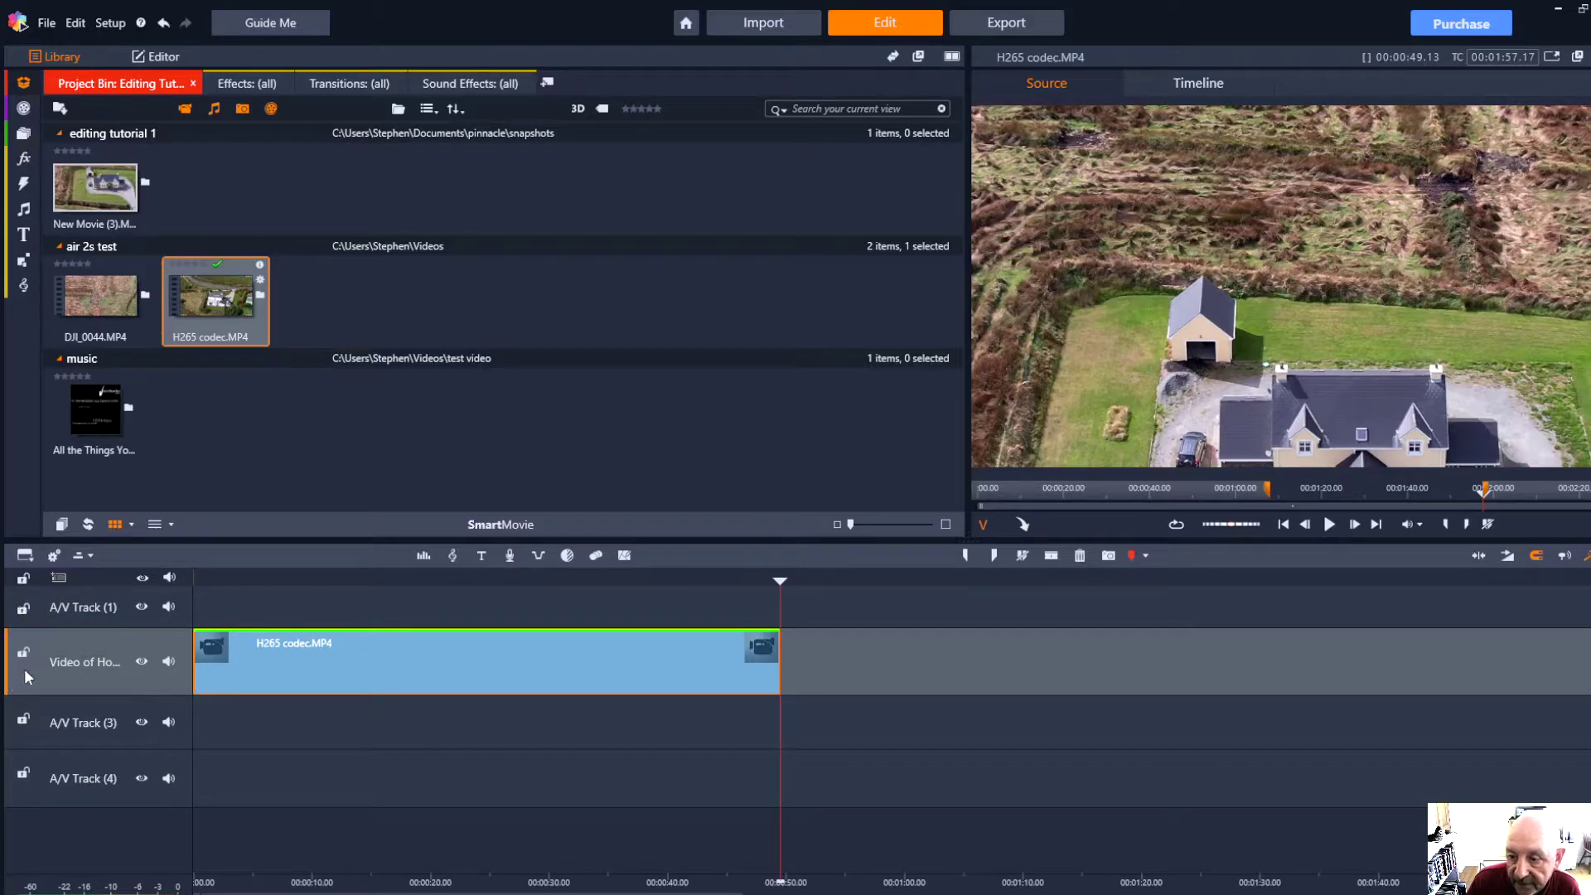
click(24, 608)
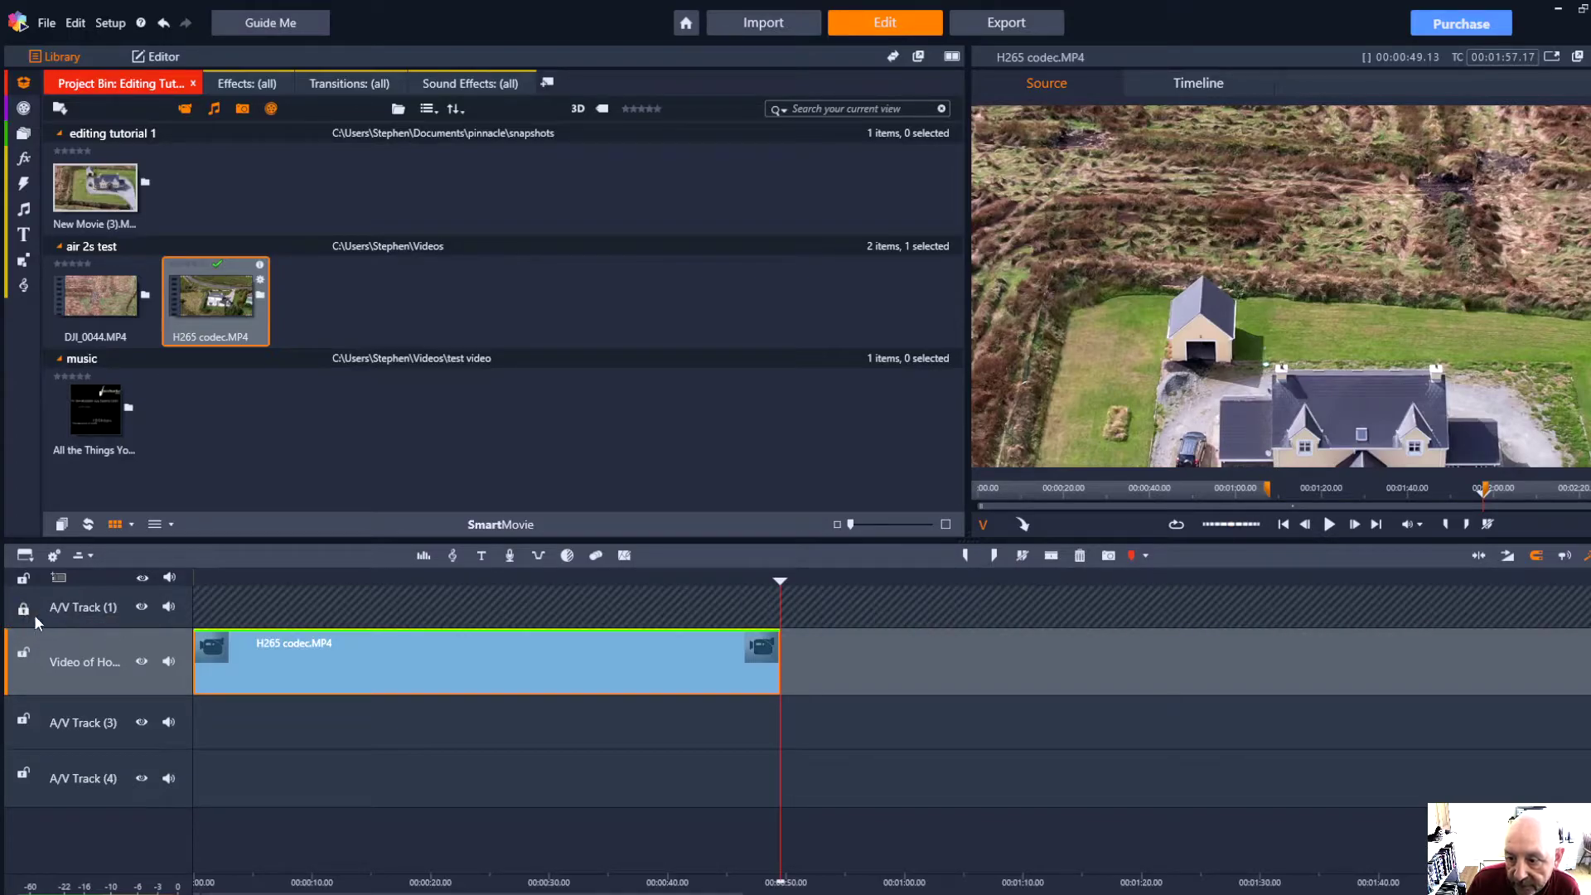
click(23, 608)
Insert DJI_0044.MP4 on A/V Track 2 at the playhead, then undo it with Ctrl+Z
click(87, 617)
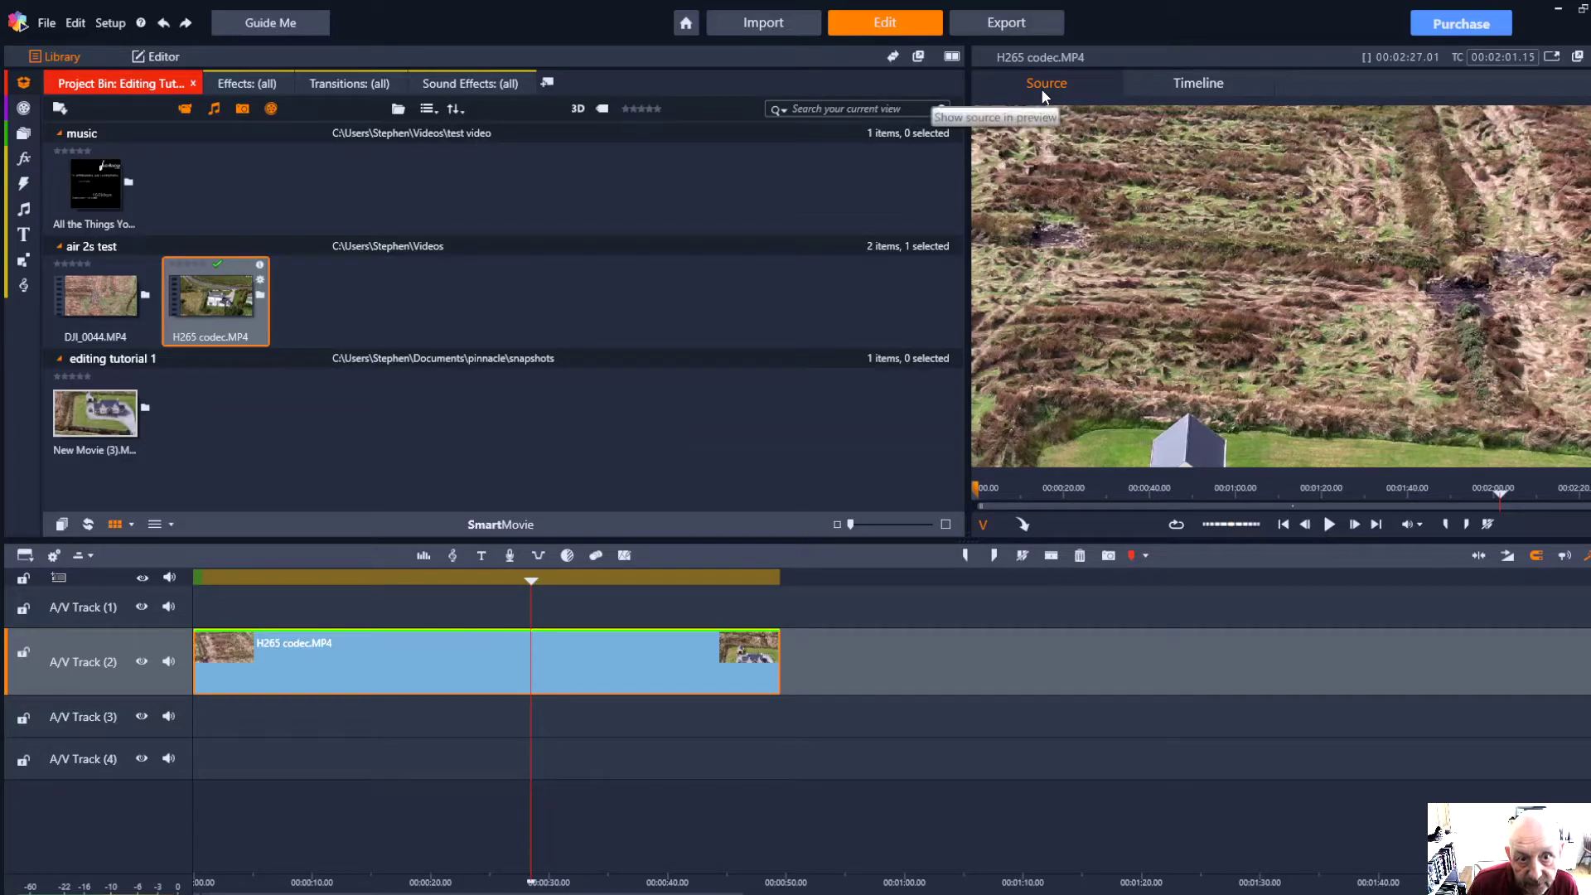
click(111, 265)
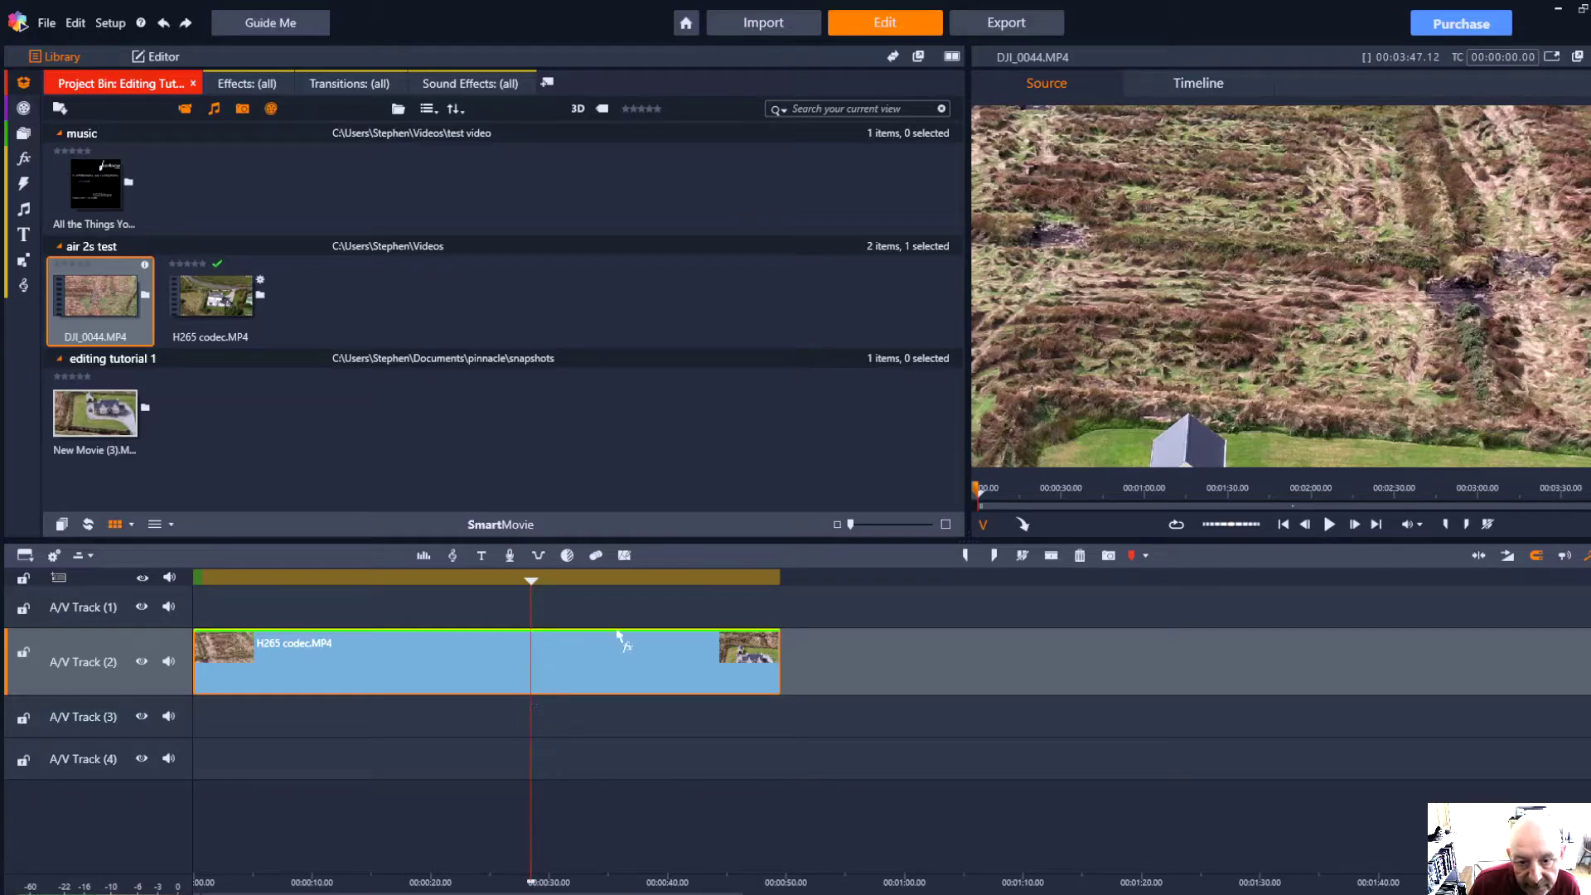
click(1020, 525)
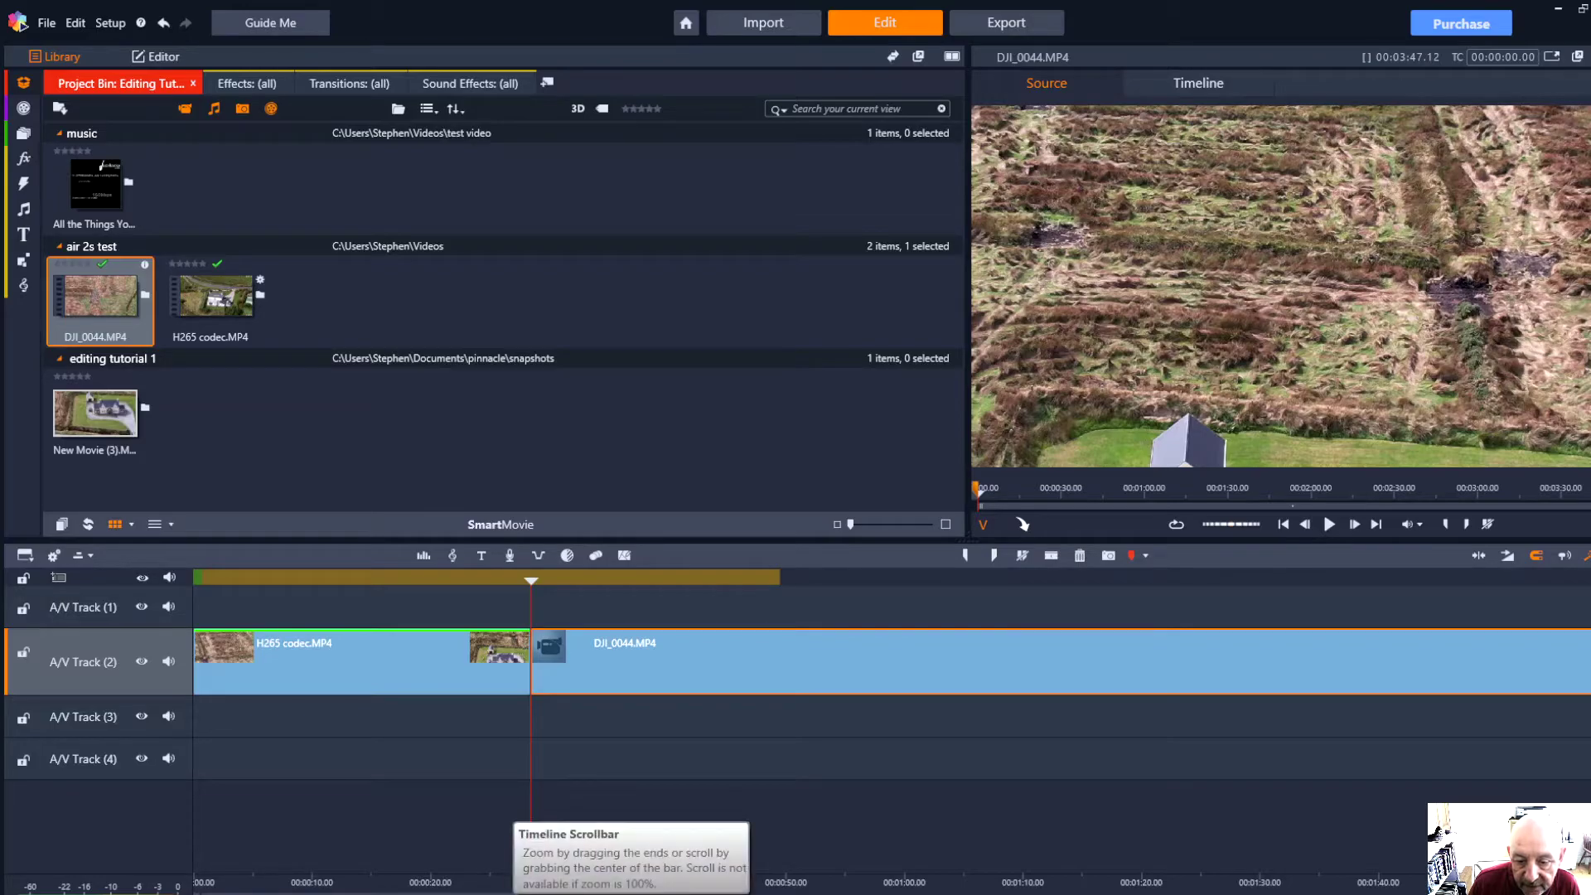
scroll(530, 881, up, 2)
scroll(530, 881, down, 4)
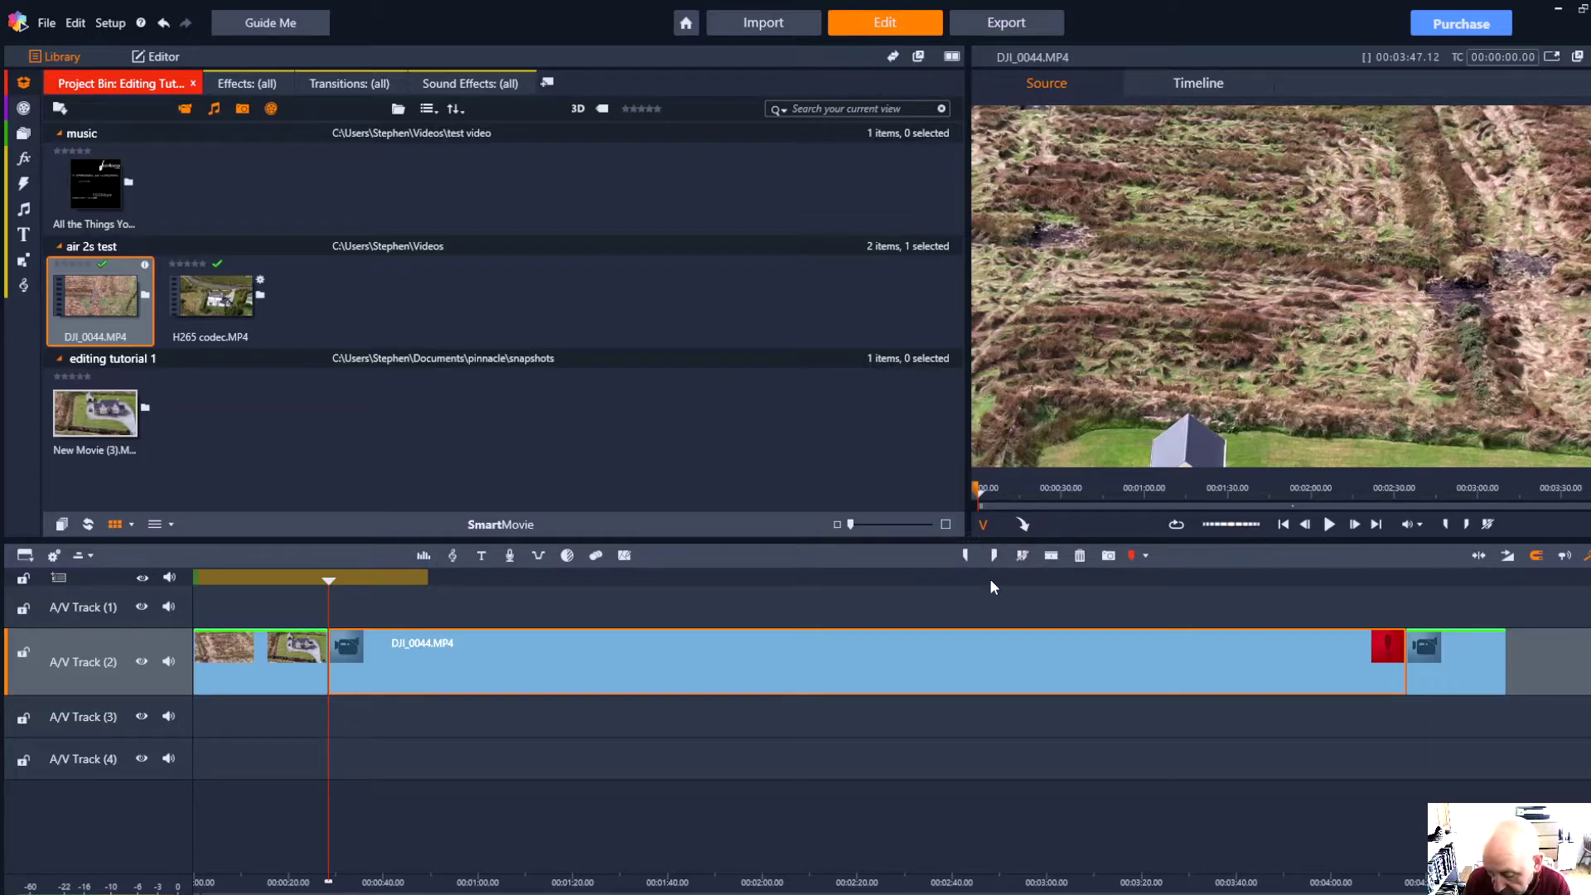
key(ctrl+z)
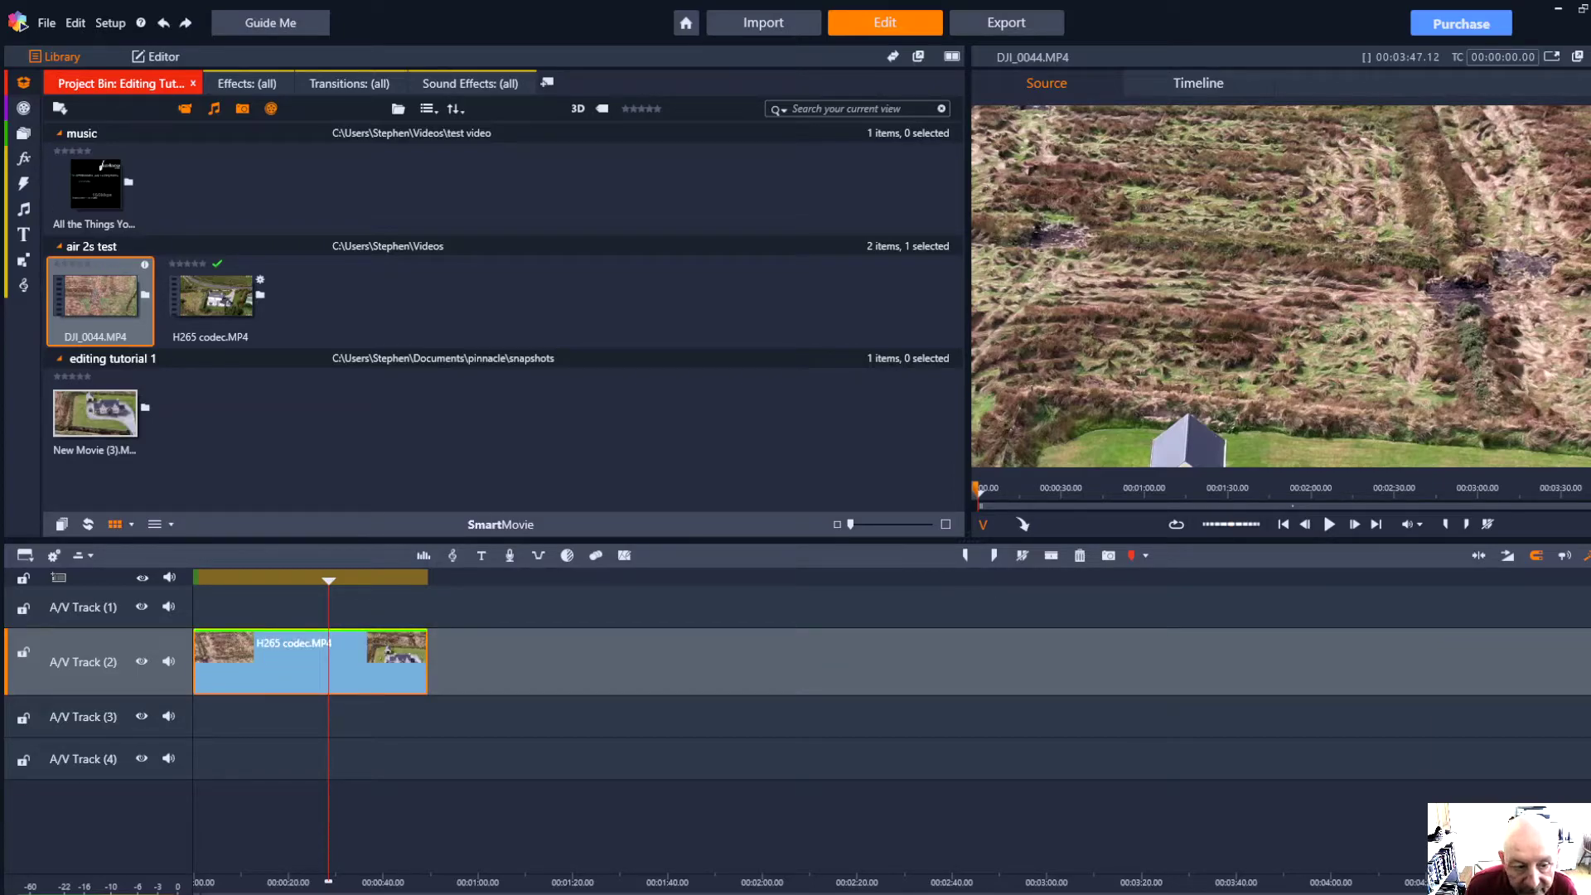
Drag DJI_0044.MP4 onto A/V Track 2 after H265 codec.MP4, starting near 00:00:53
key(Home)
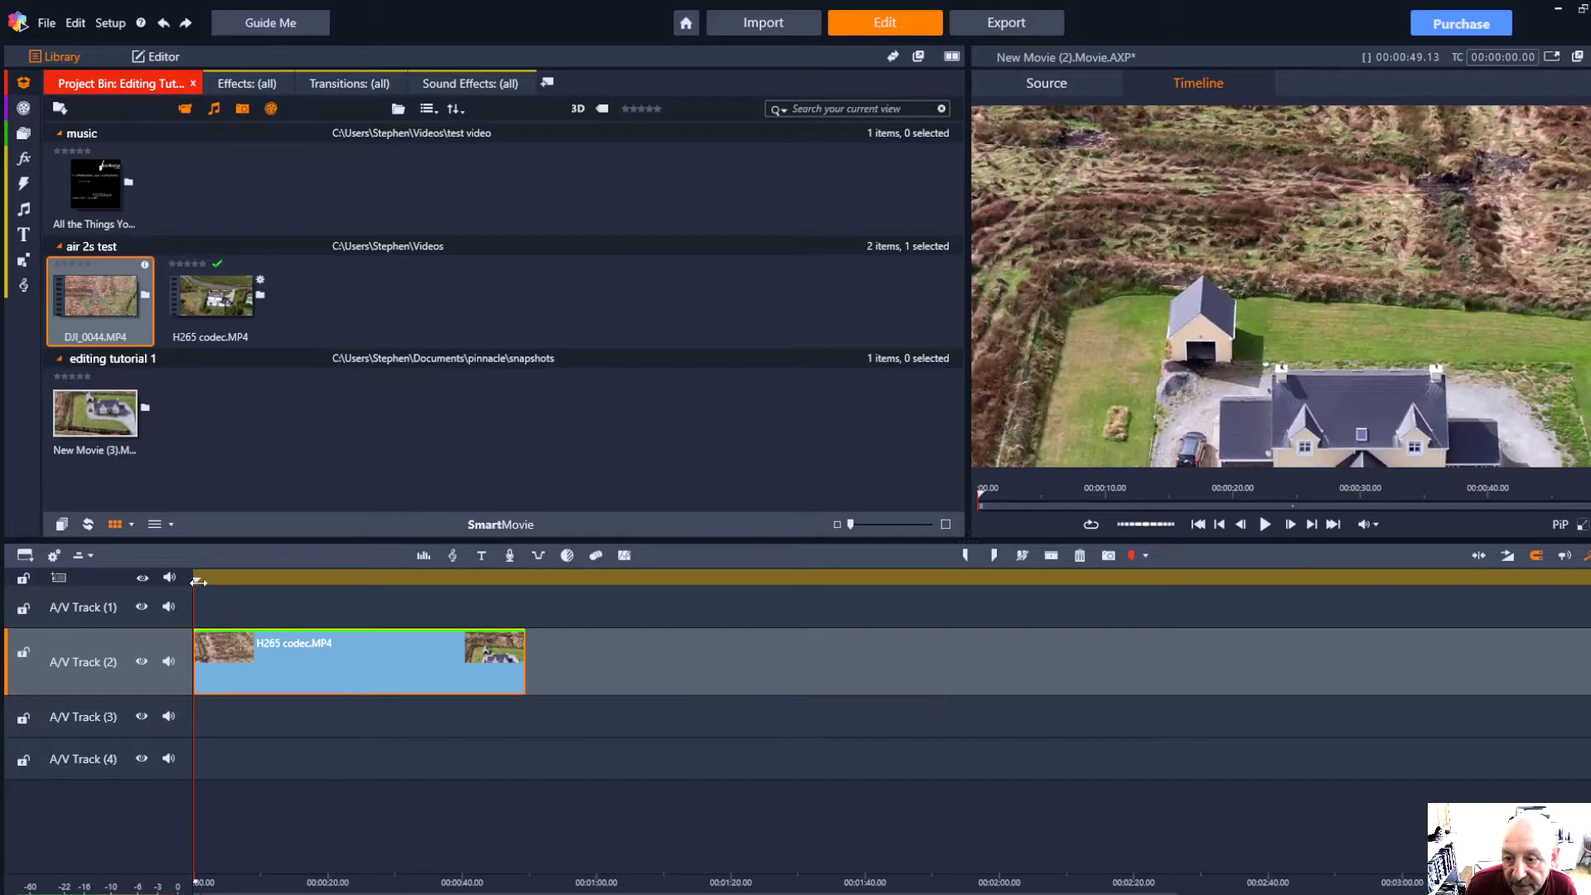
drag(194, 579, 524, 586)
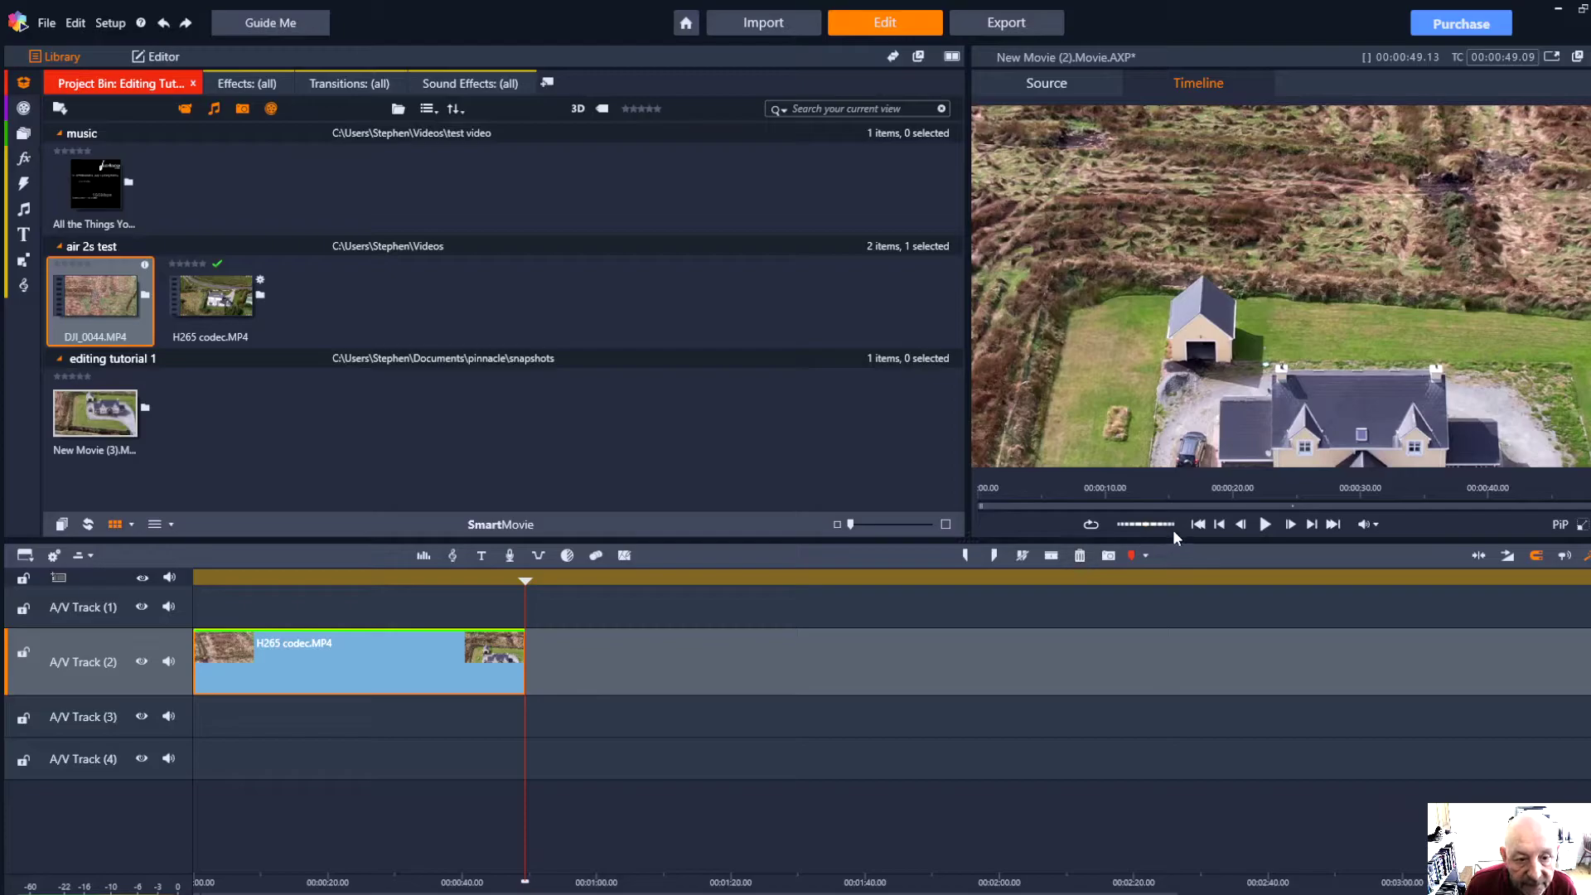
click(126, 306)
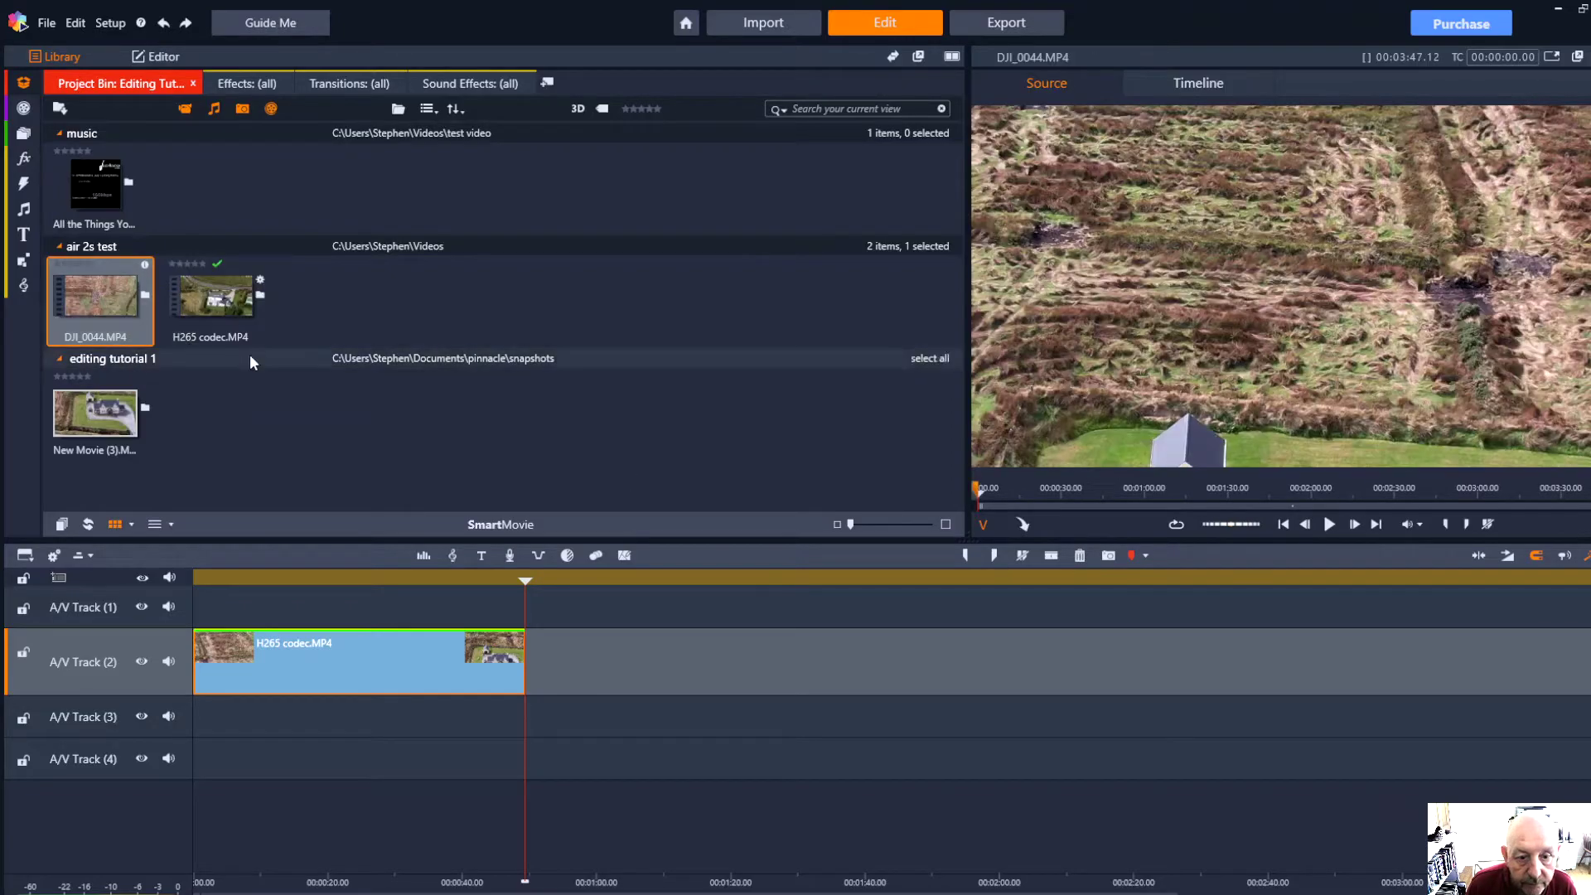
click(1024, 526)
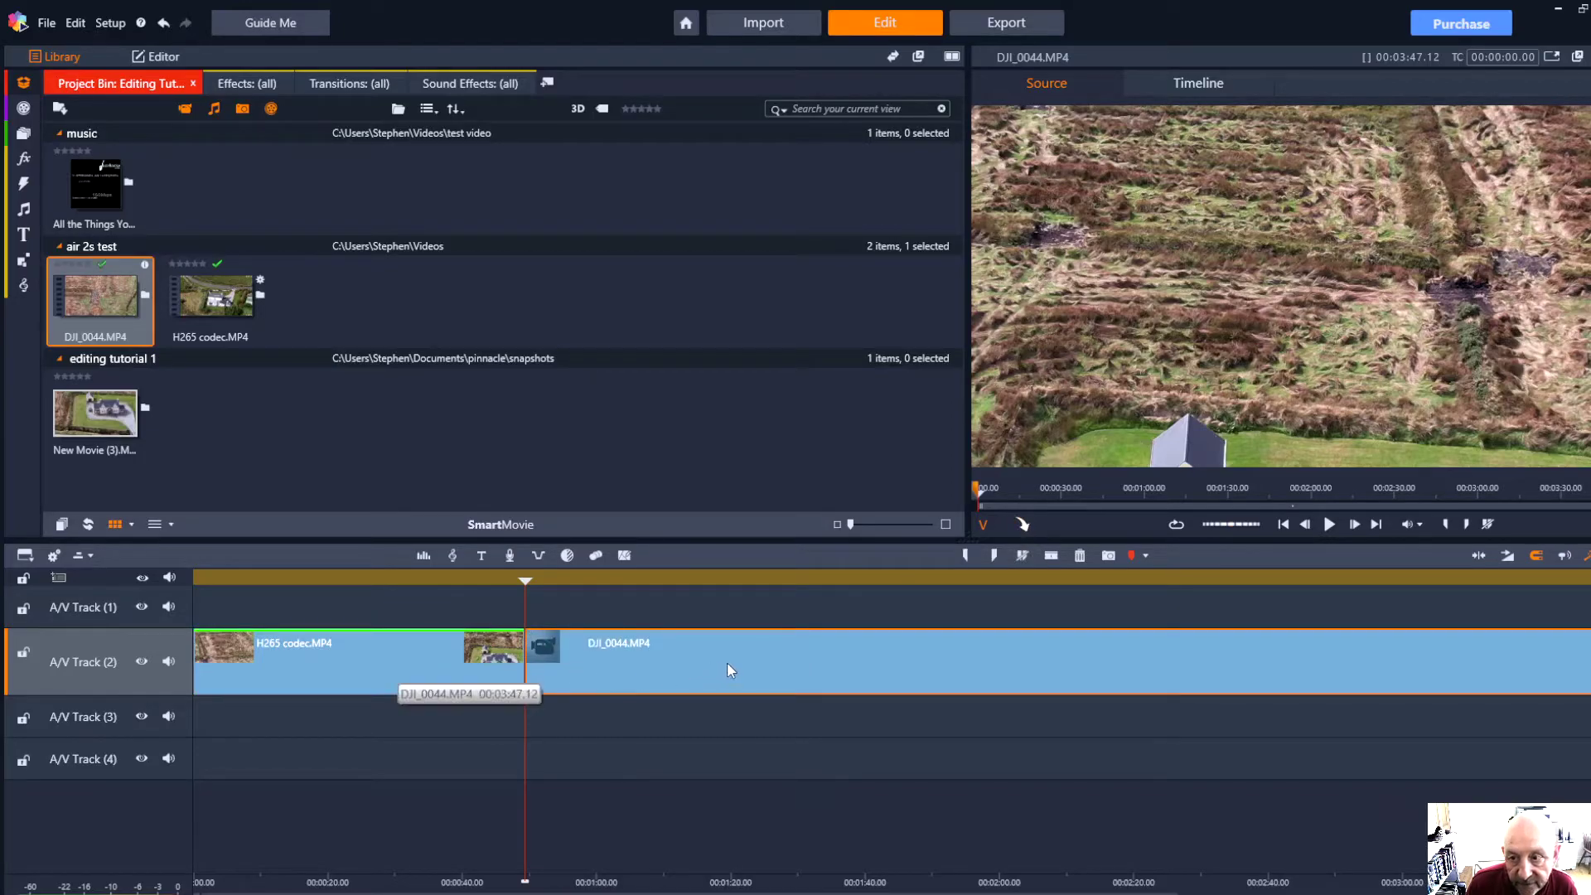
key(ctrl+z)
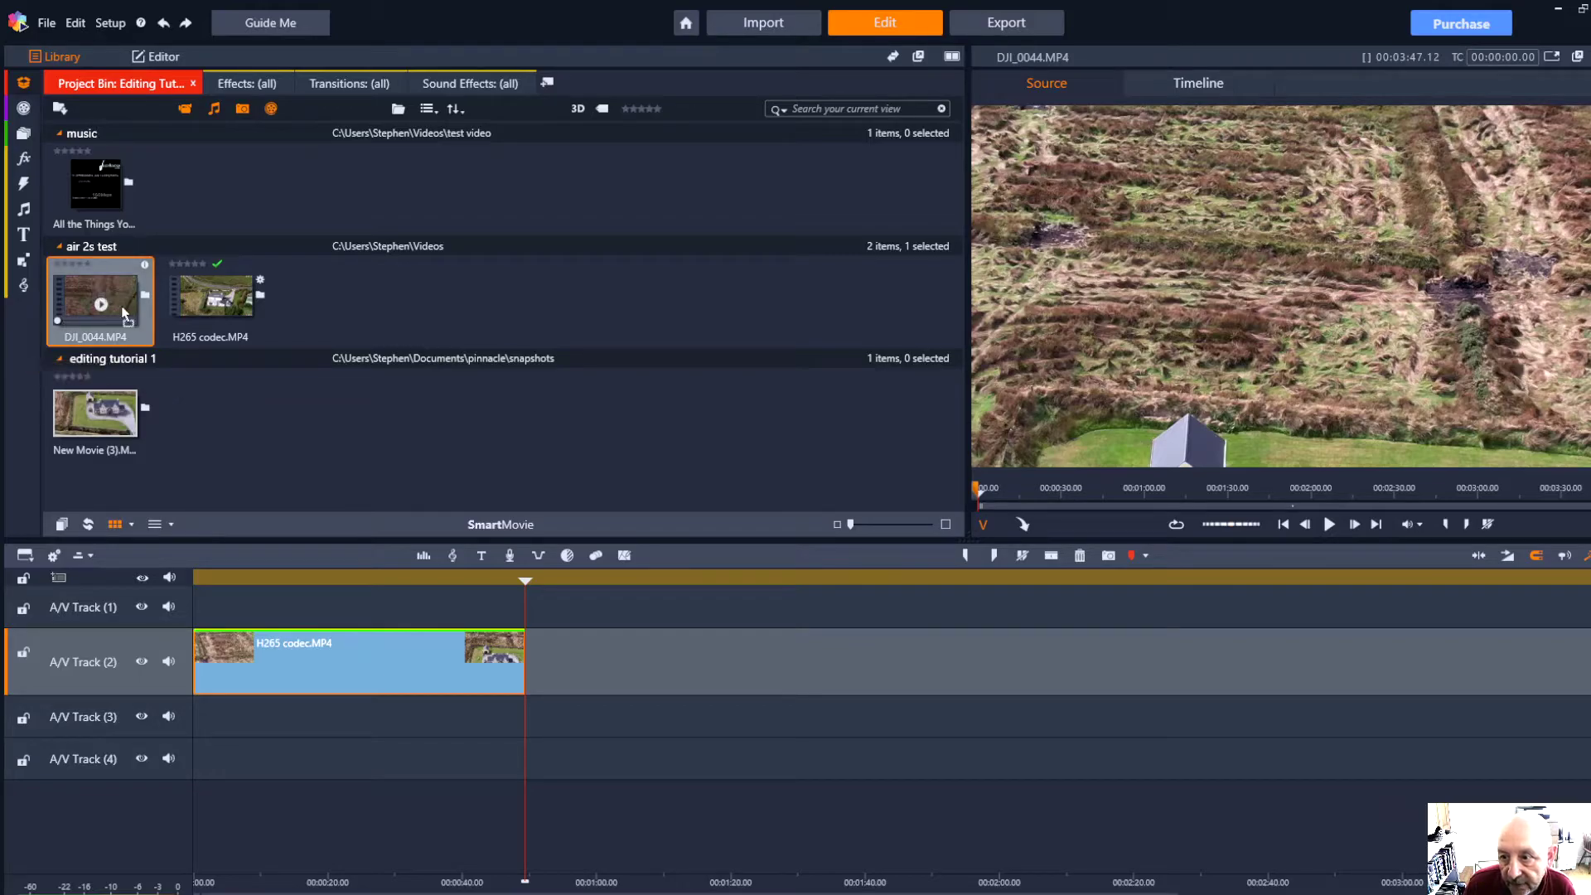
drag(100, 292, 579, 671)
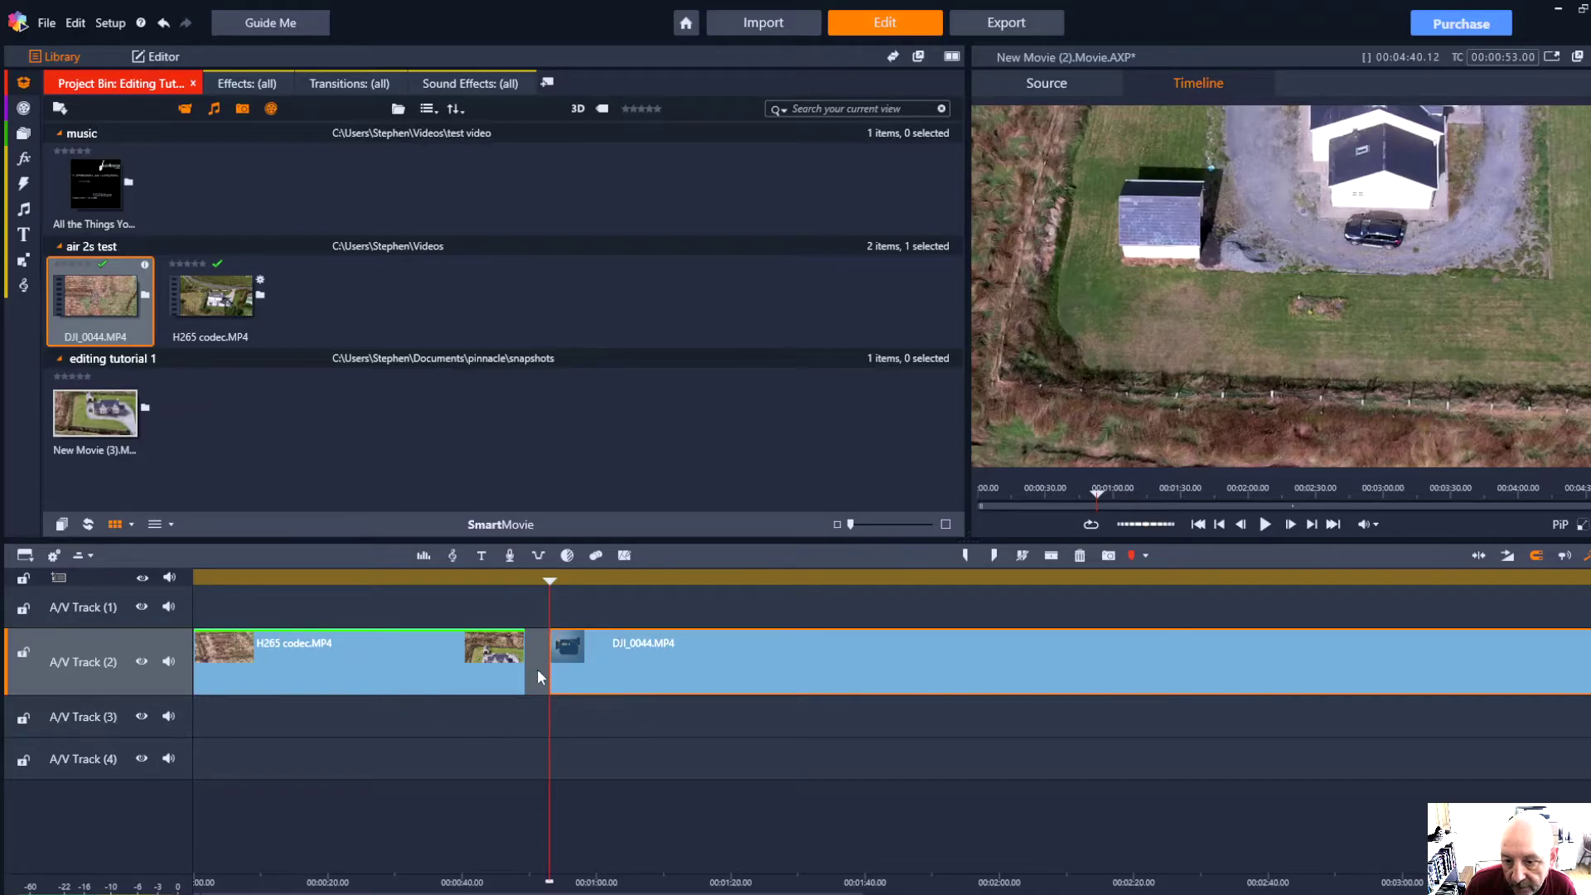
Close the gap between the clips for a 00:04:37.00 movie and rewind to the start
right_click(536, 669)
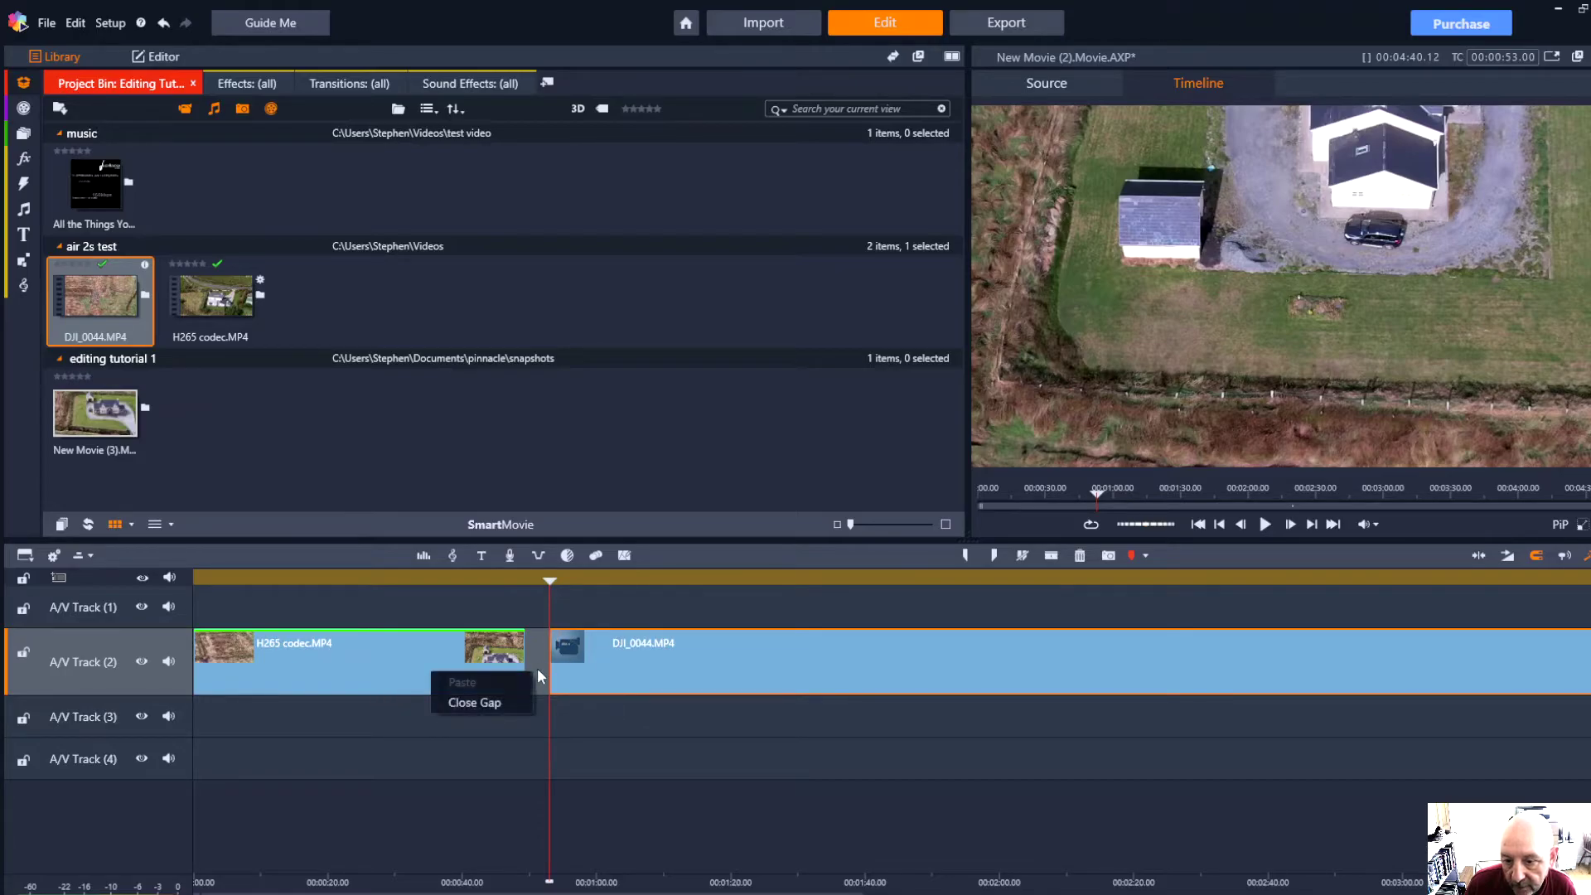
click(507, 711)
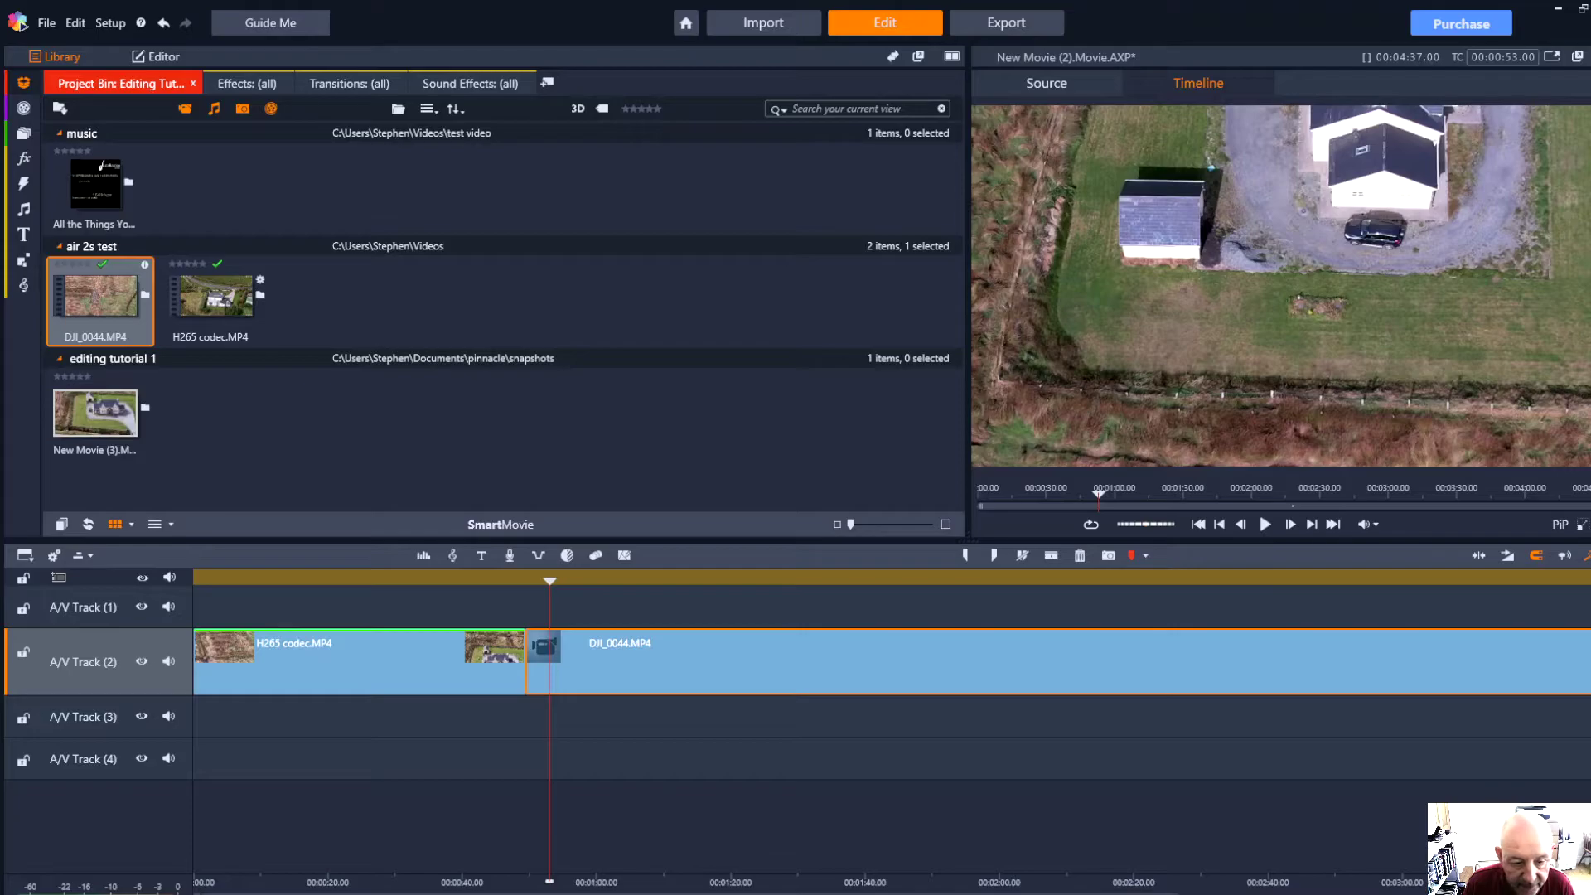
click(199, 580)
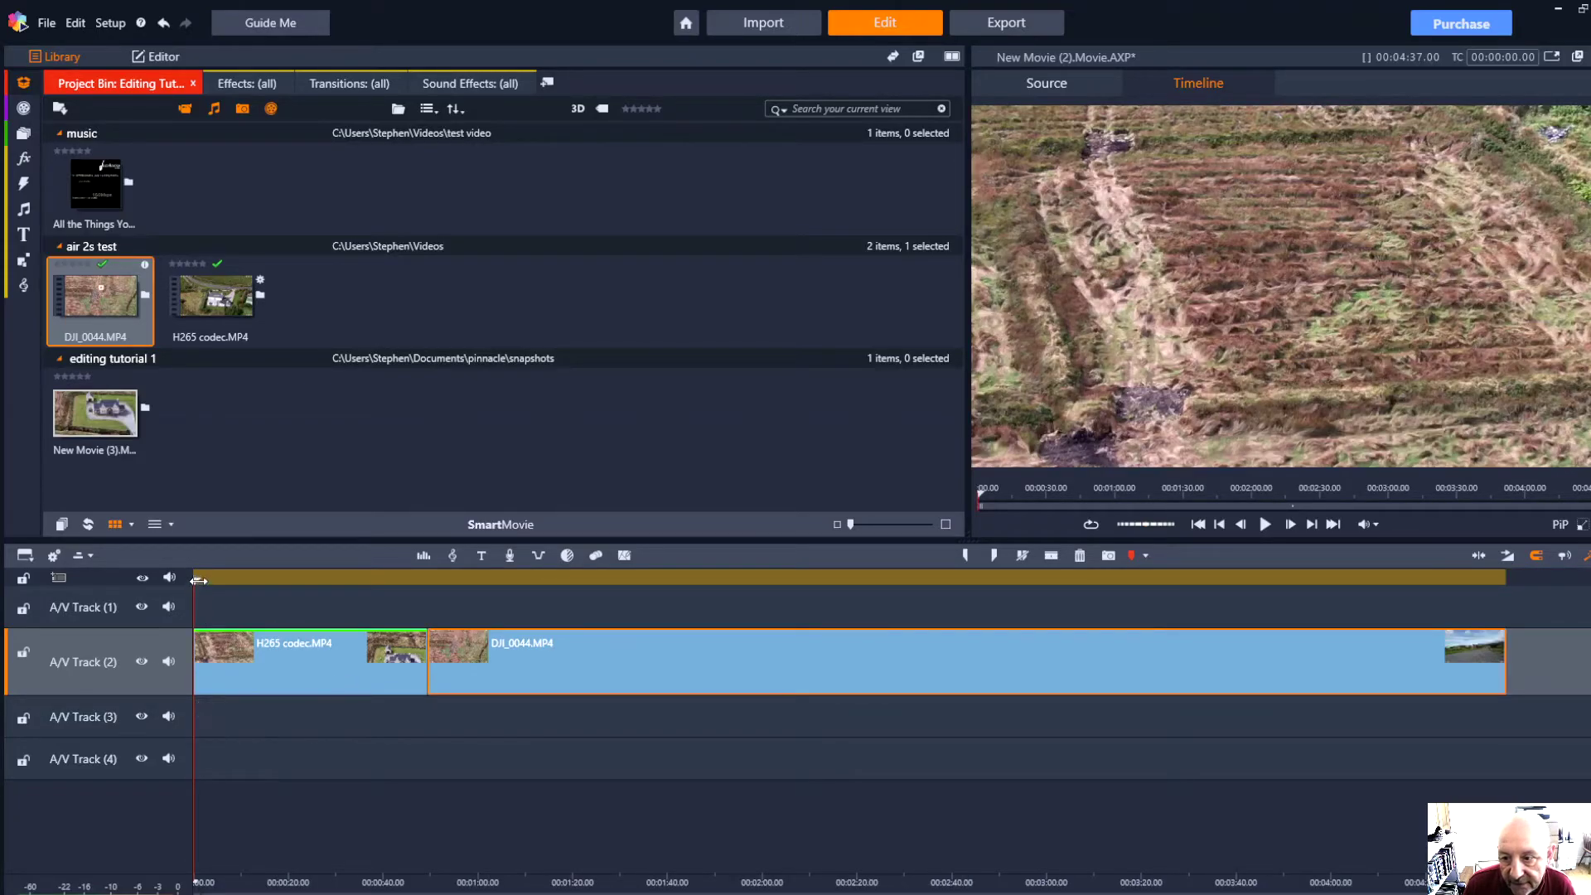
Split the H265 codec.MP4 clip at 00:00:07.10 with the razor tool
drag(199, 580, 231, 585)
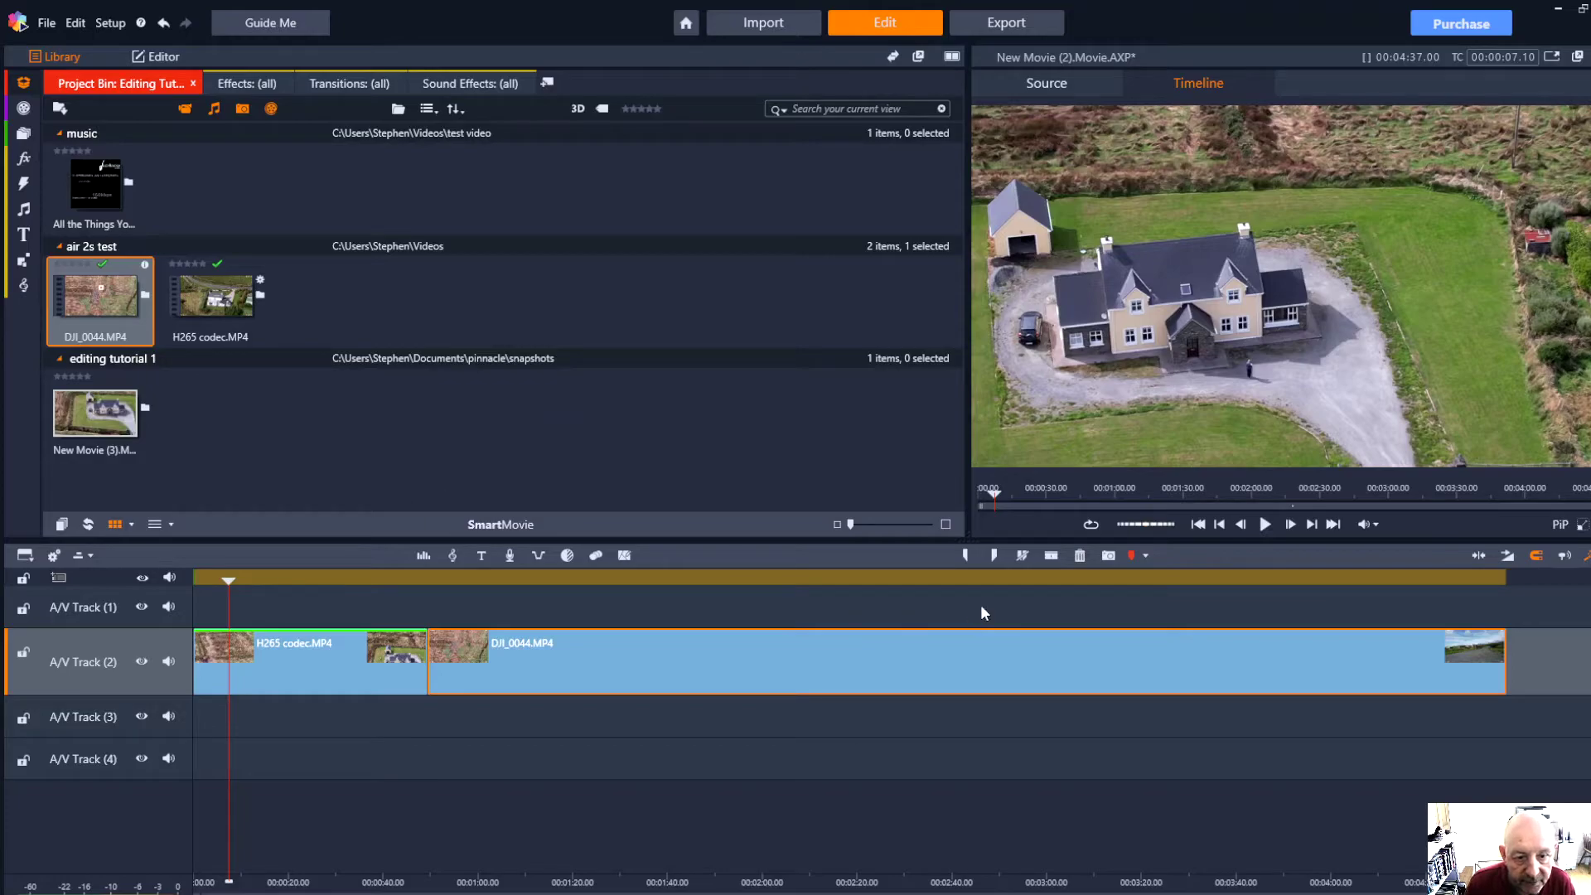
click(1050, 561)
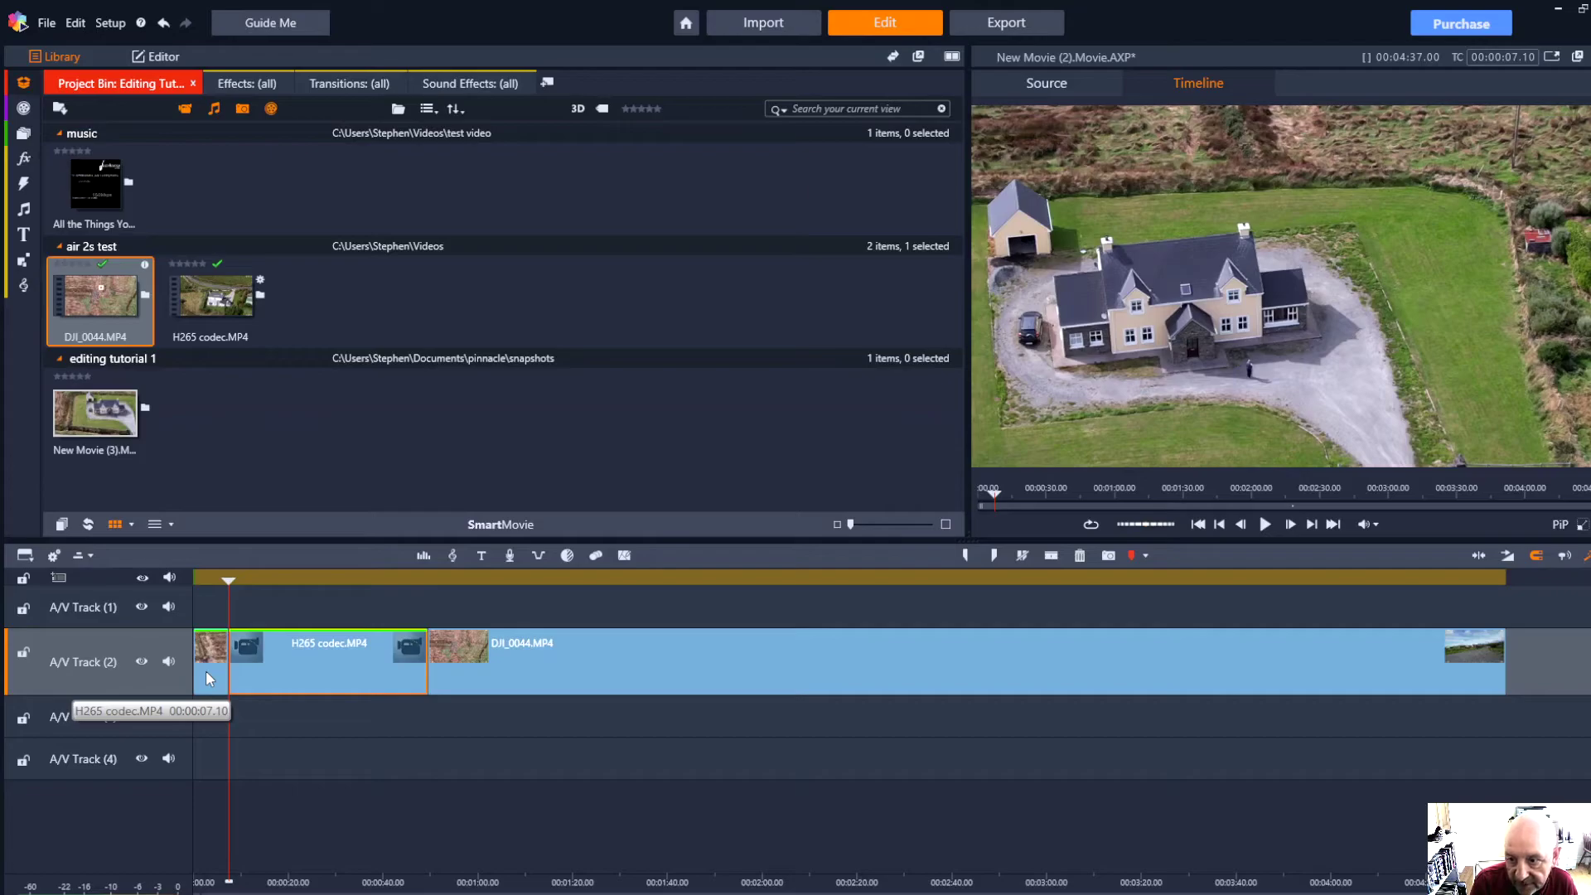
key(Delete)
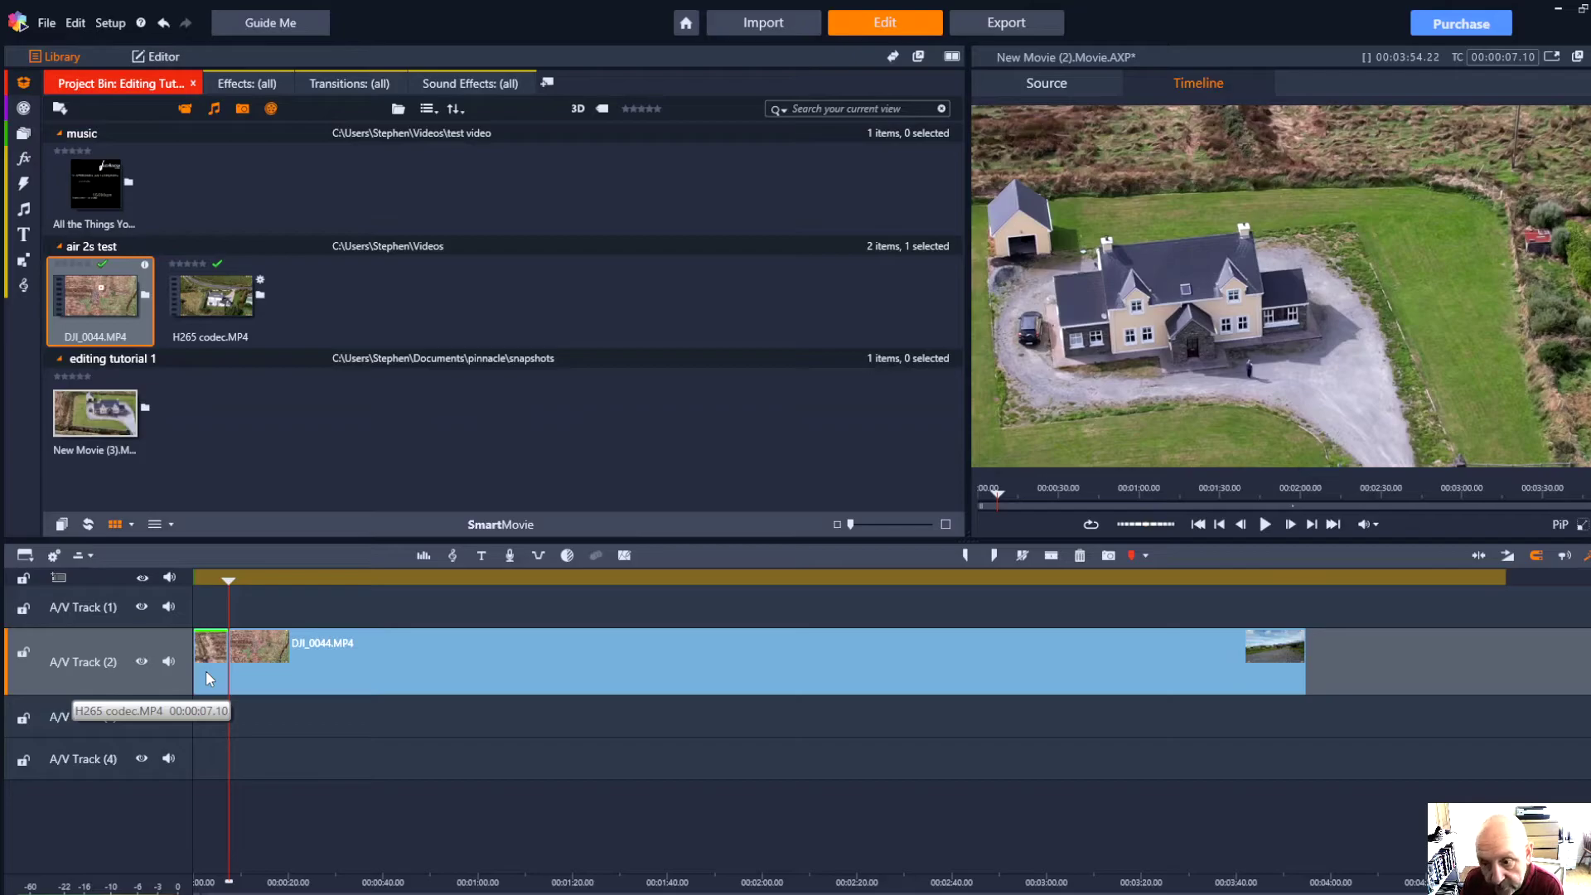
drag(206, 669, 205, 669)
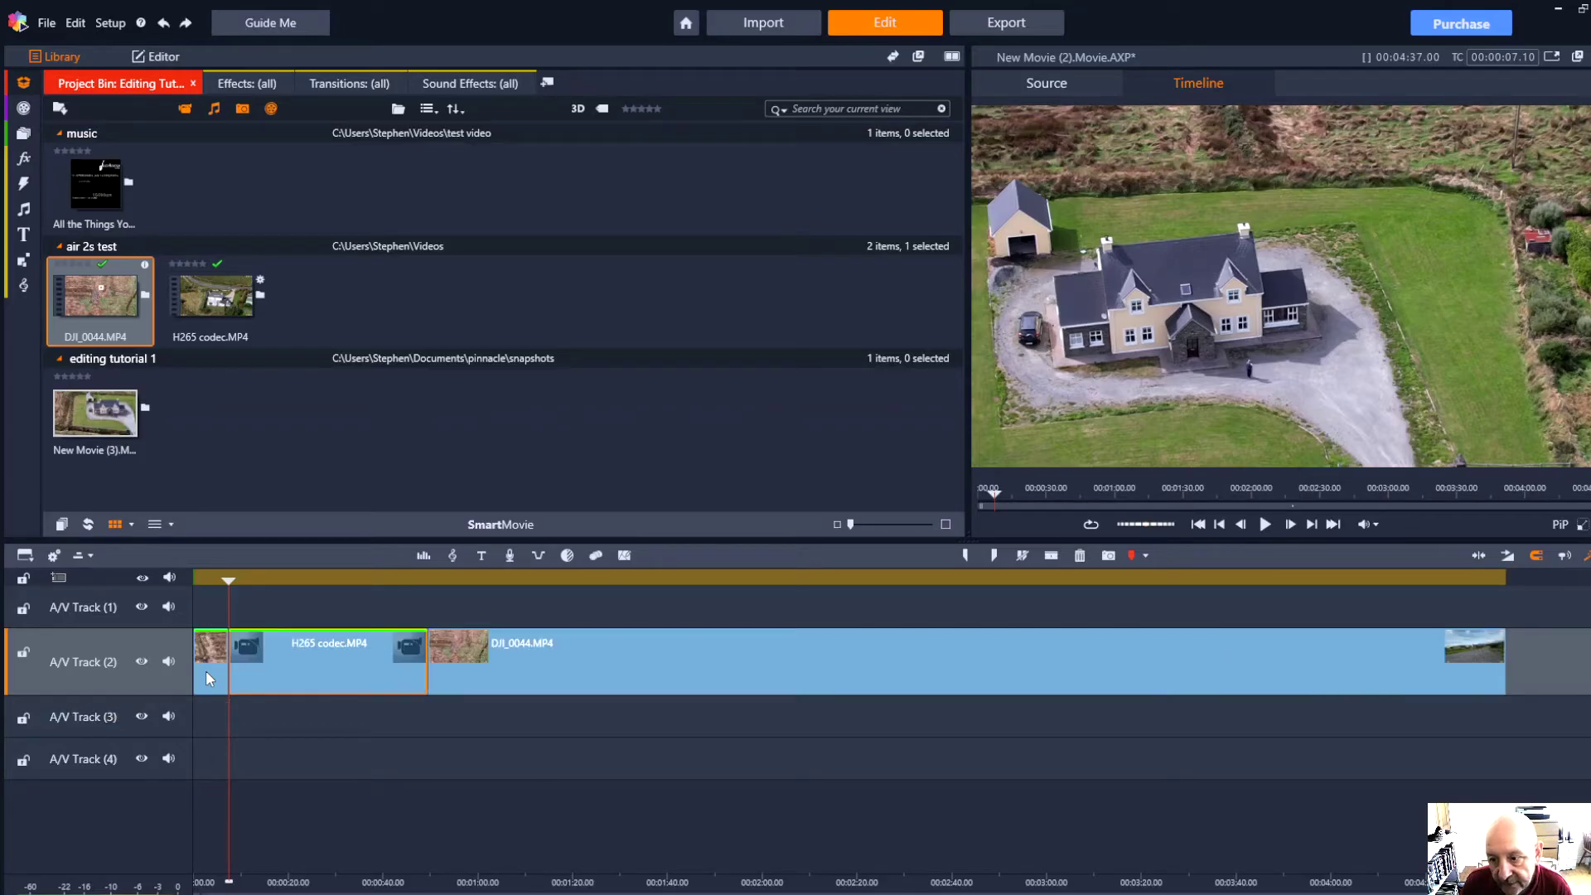
click(205, 670)
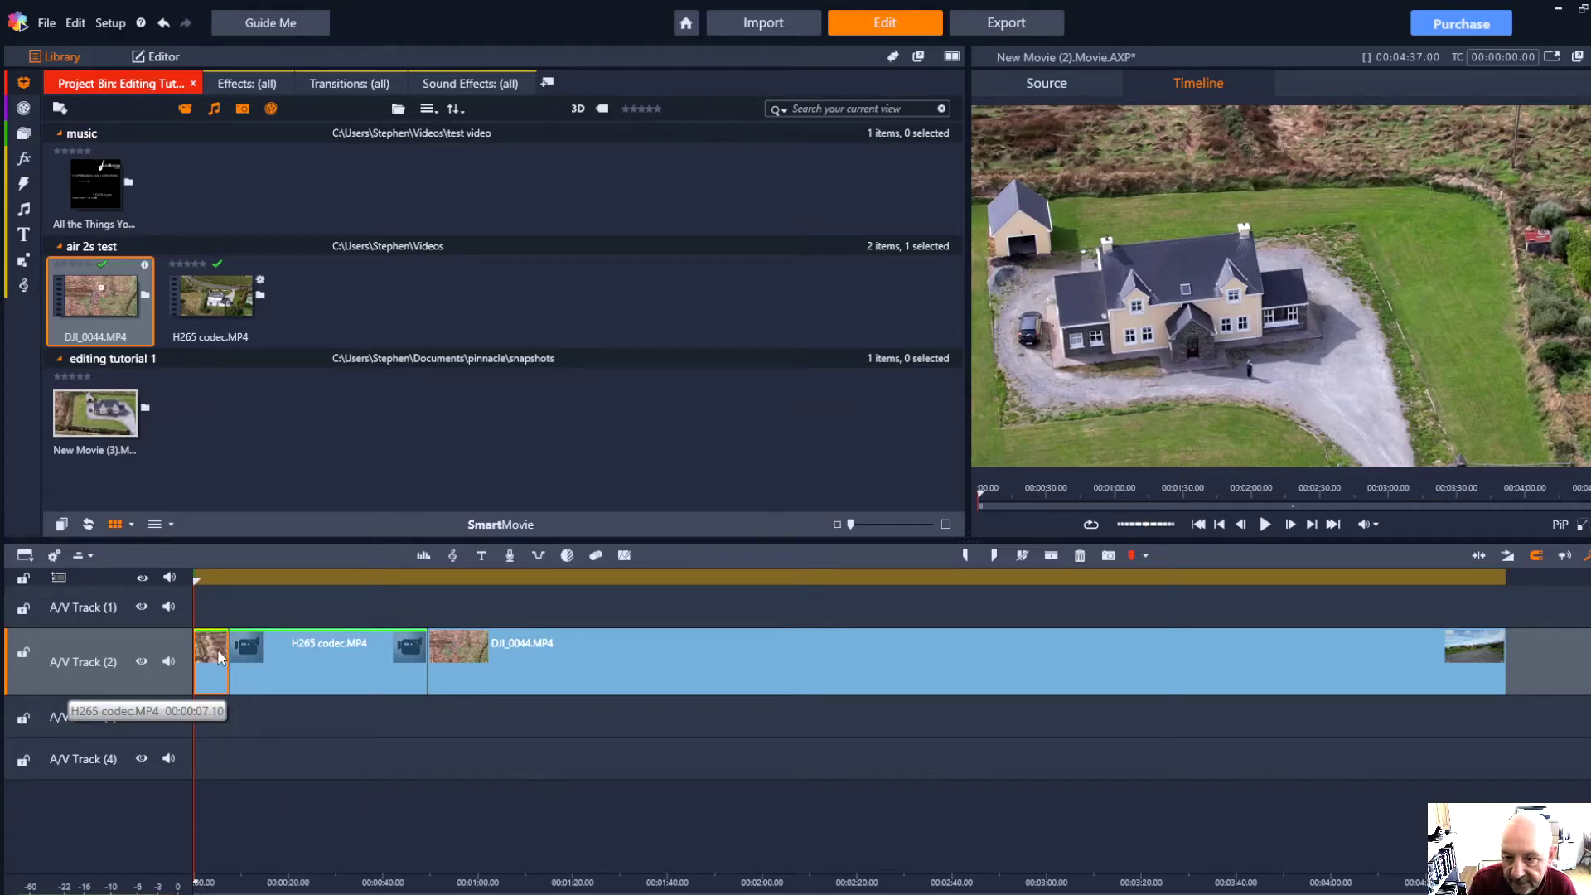
Delete the short seven-second opening piece of H265 codec.MP4 from A/V Track 2
right_click(219, 657)
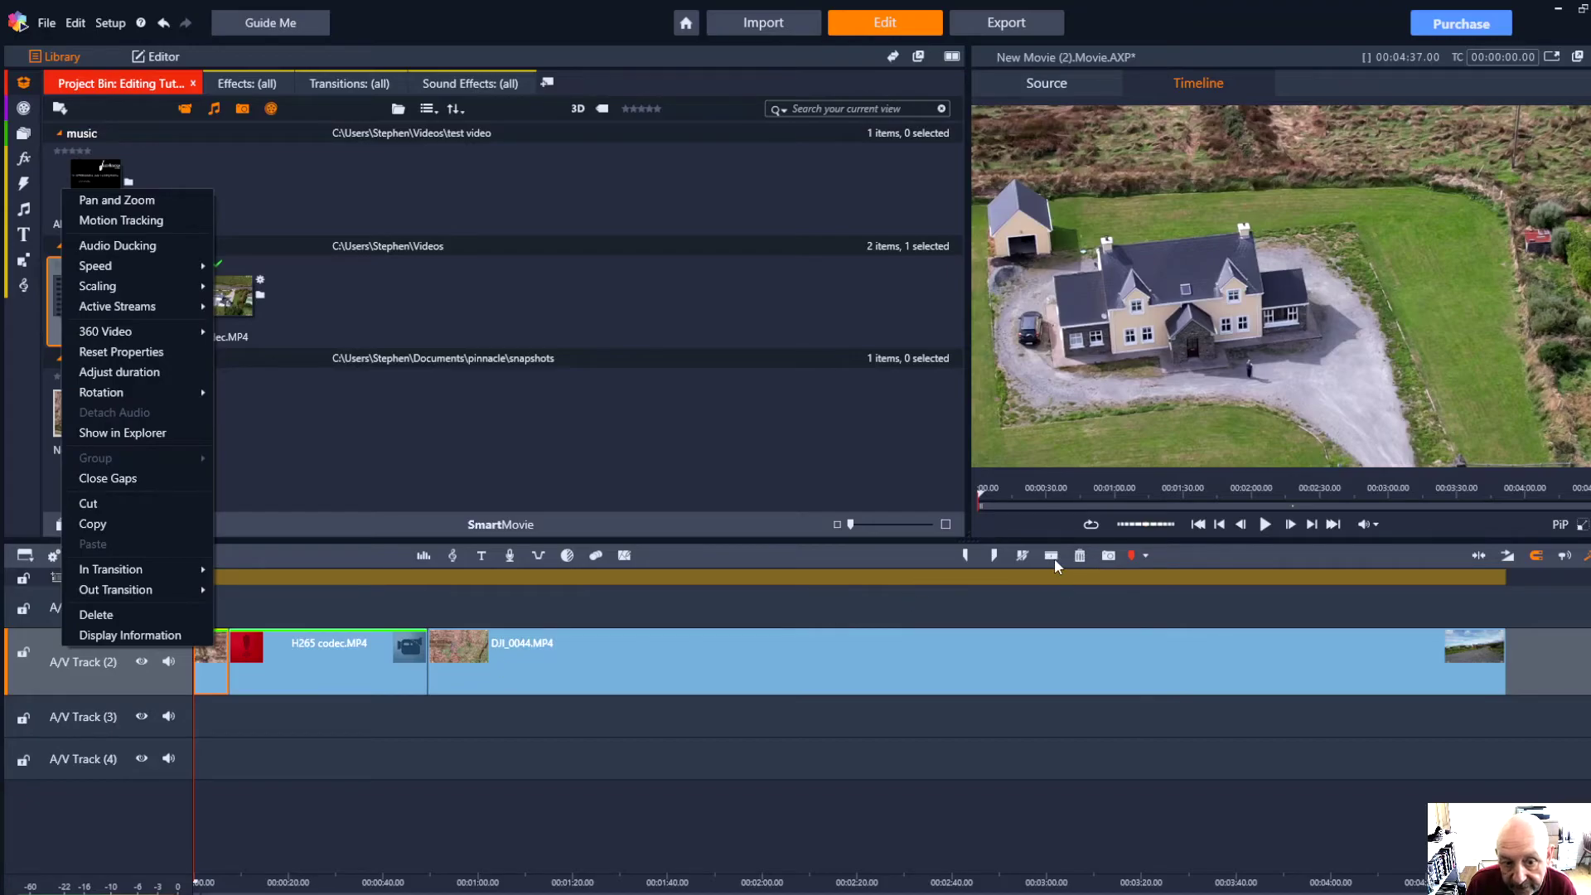
click(1079, 556)
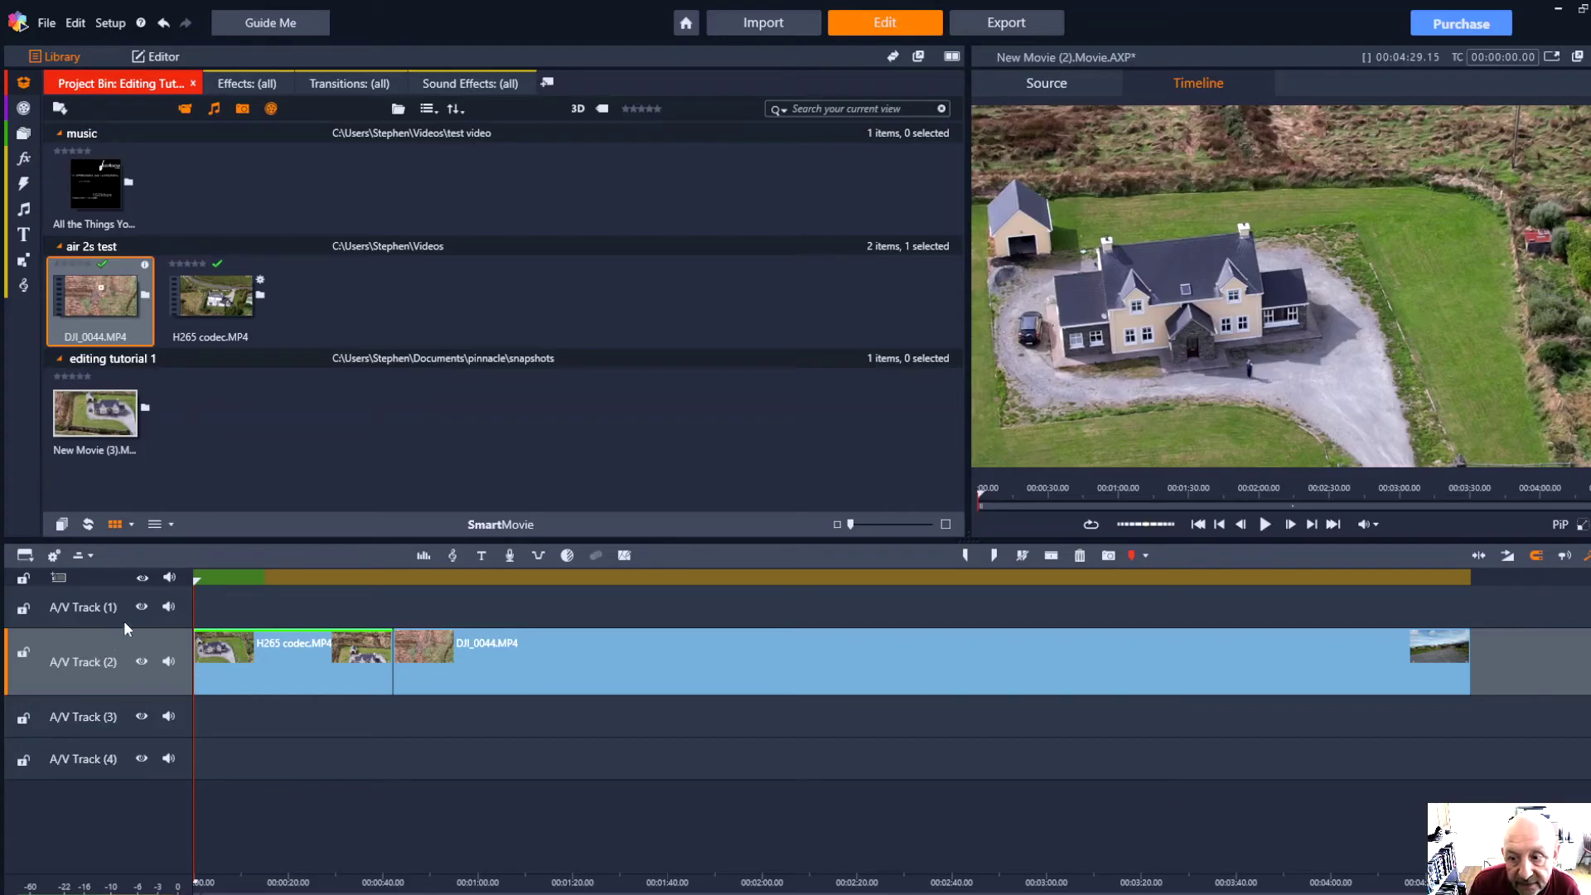
Trim DJI_0044.MP4's start up to a playhead about 48 seconds in, using Ctrl+Delete
drag(195, 580, 444, 604)
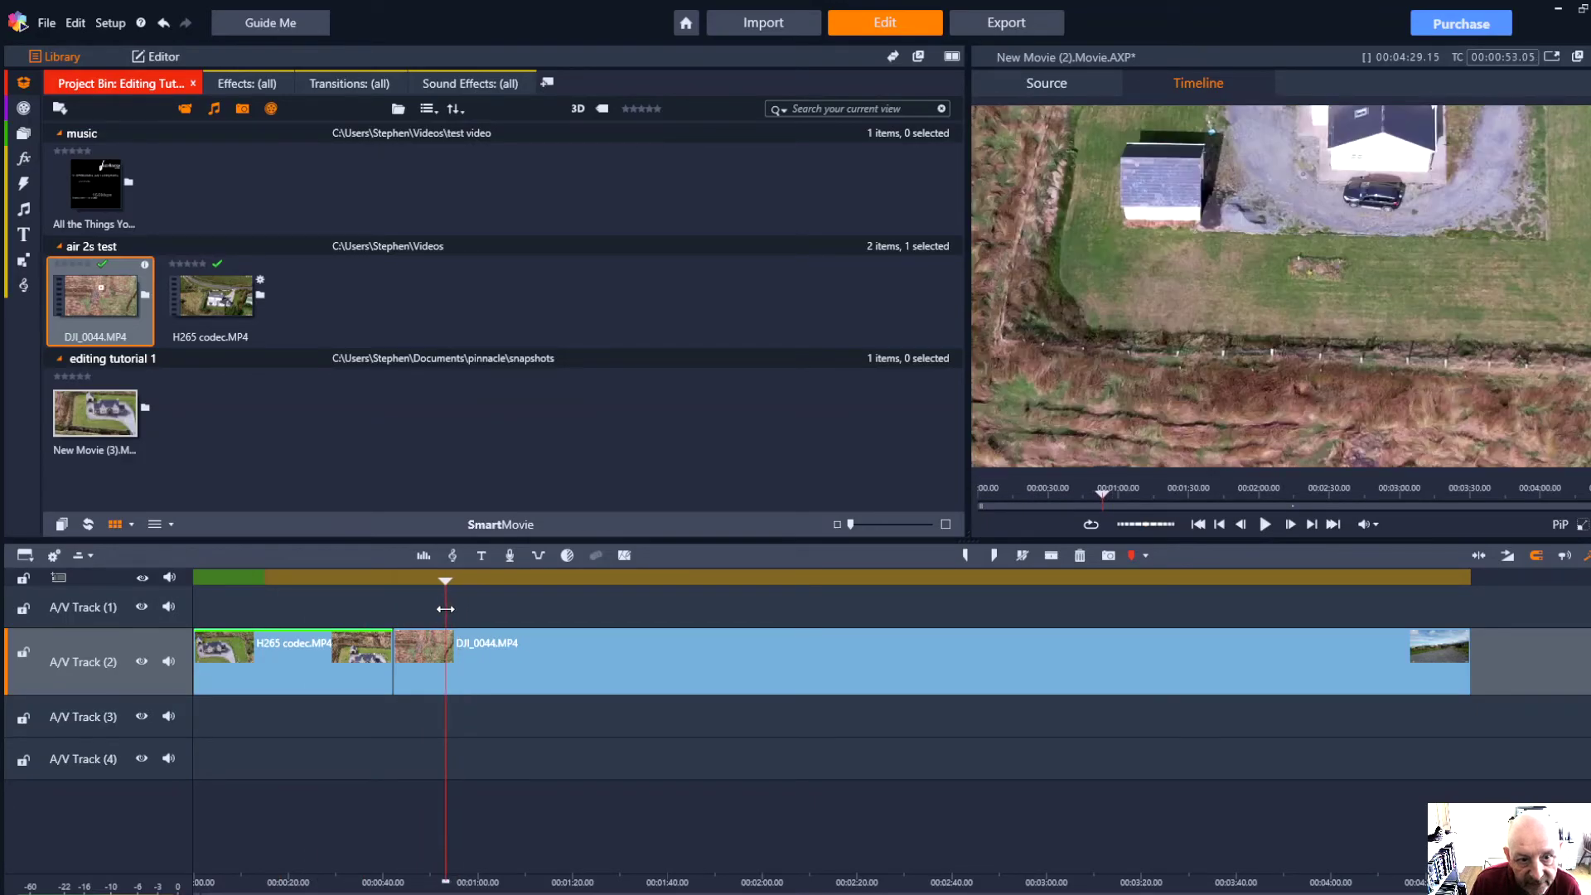
key(ctrl+Delete)
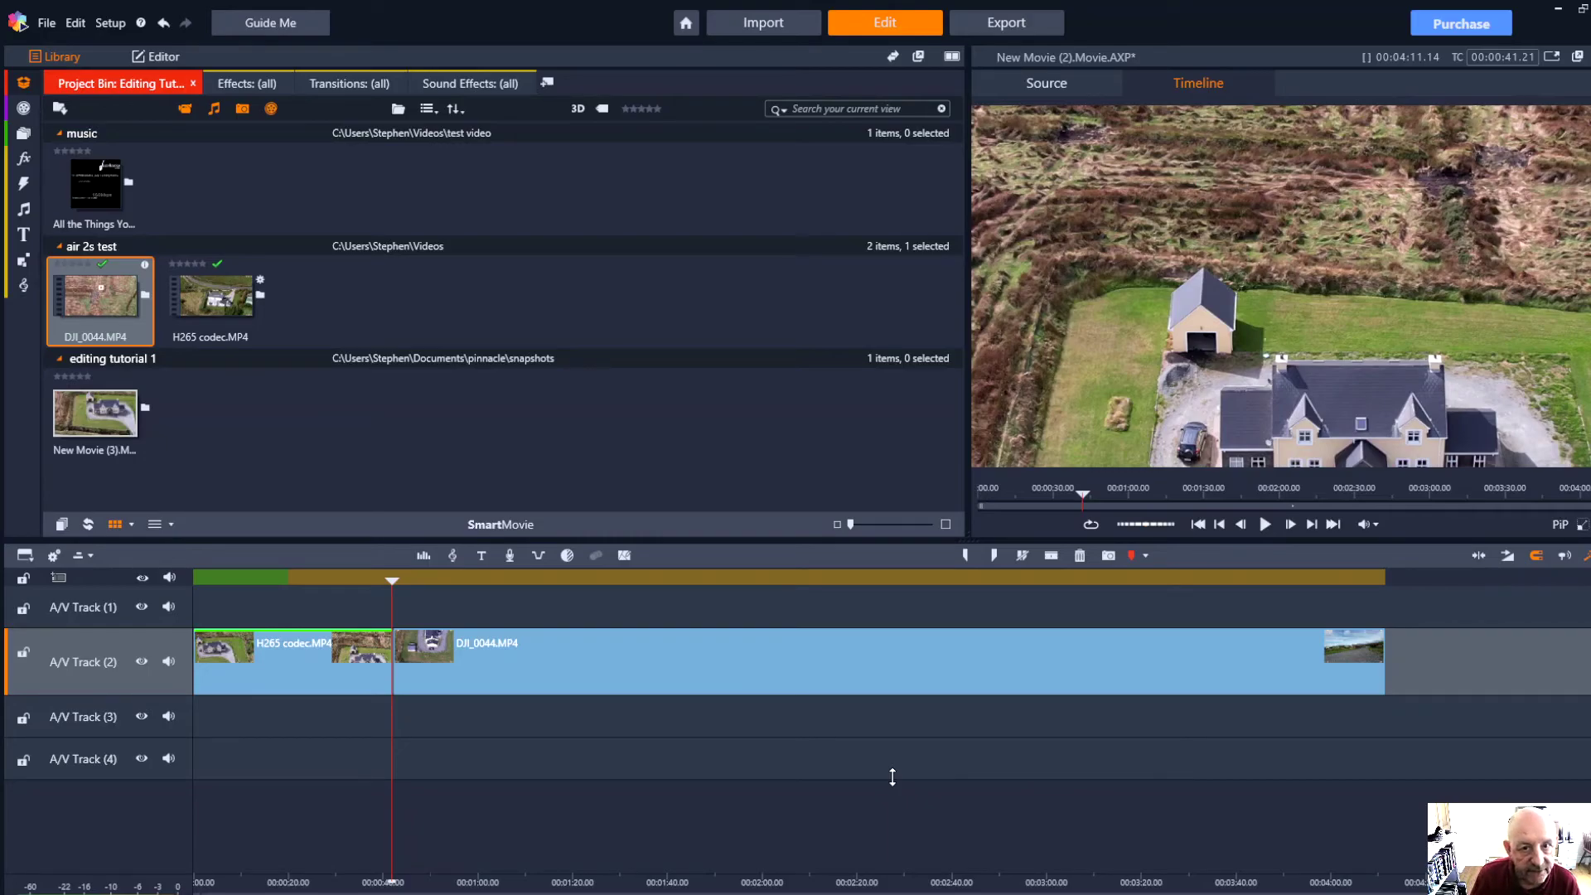